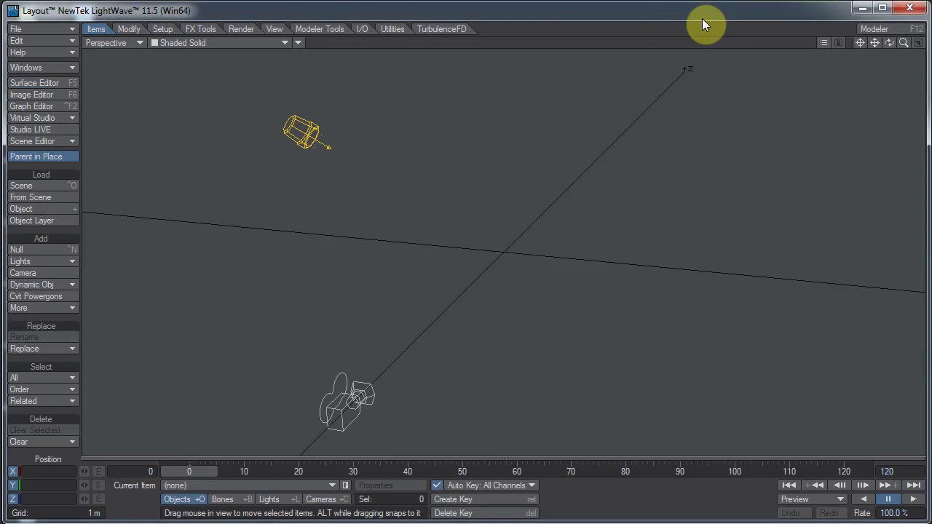
# - Load the object file NMTest_v001.lwo into the scene
pyautogui.press('+')
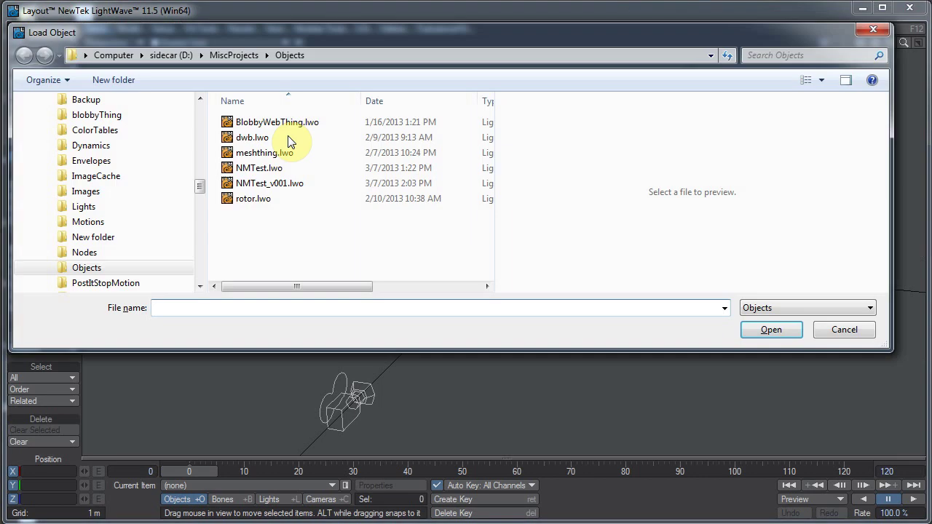
pyautogui.click(265, 185)
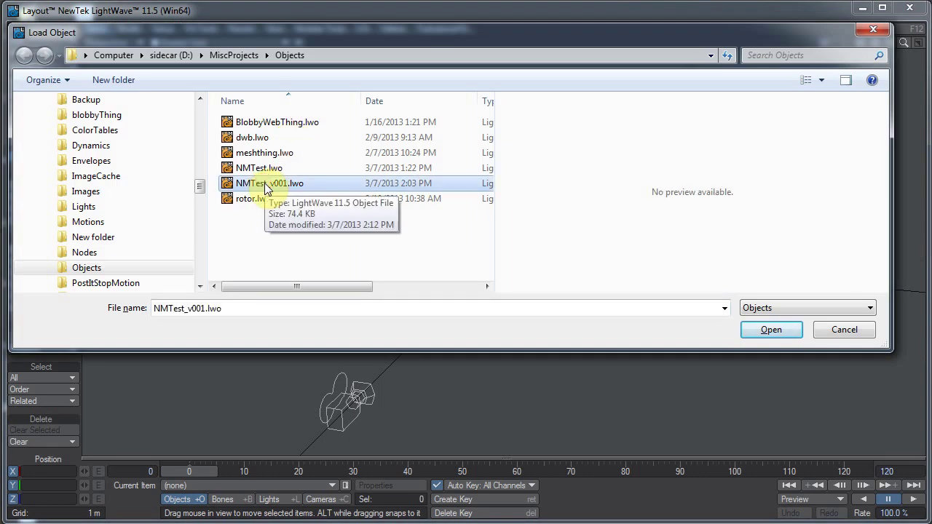
pyautogui.click(265, 185)
pyautogui.click(265, 185)
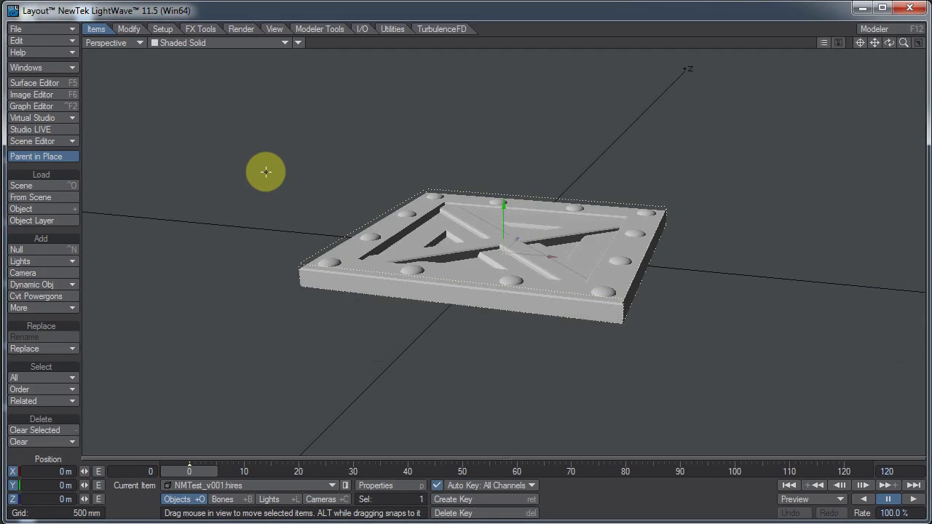
# - Move the hires plate along X to expose the low-res plane beneath it, and undo the move
pyautogui.click(889, 42)
pyautogui.moveTo(474, 259); pyautogui.dragTo(755, 71)
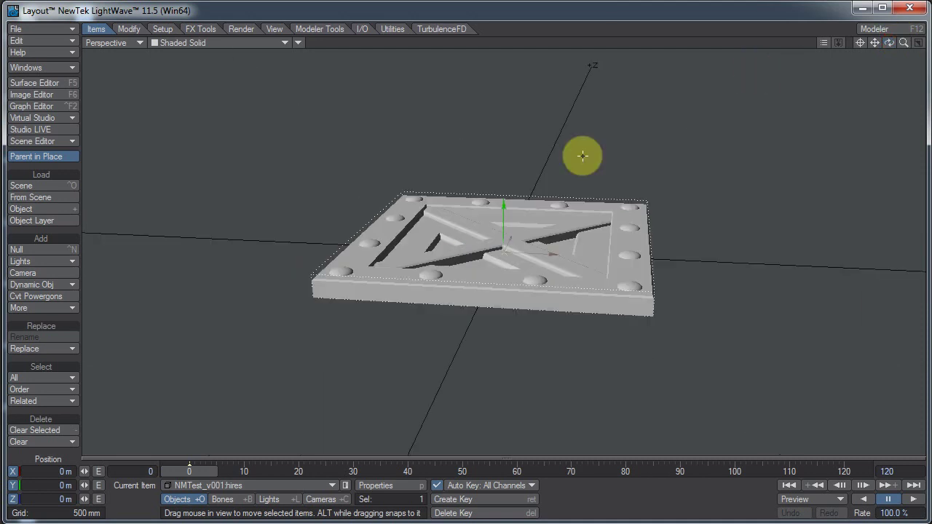
pyautogui.moveTo(550, 255); pyautogui.dragTo(471, 260)
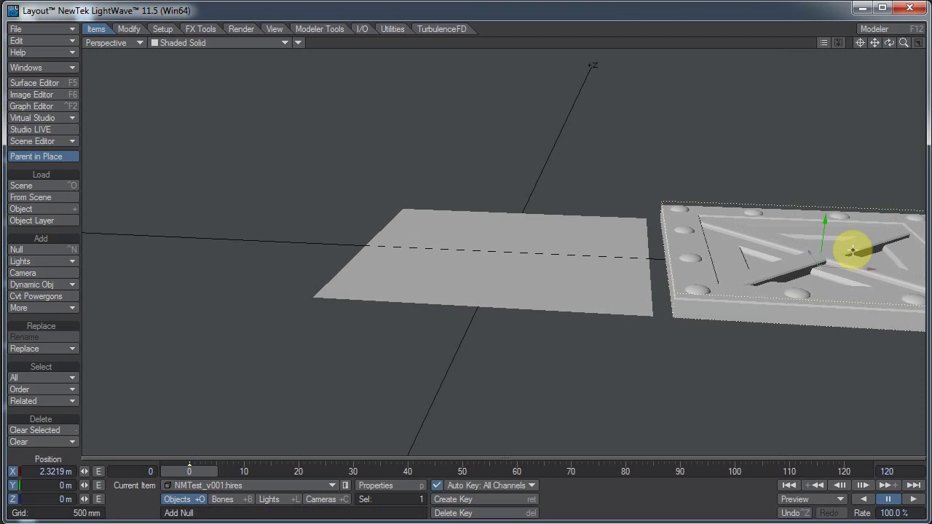
pyautogui.hotkey('ctrl', 'z')
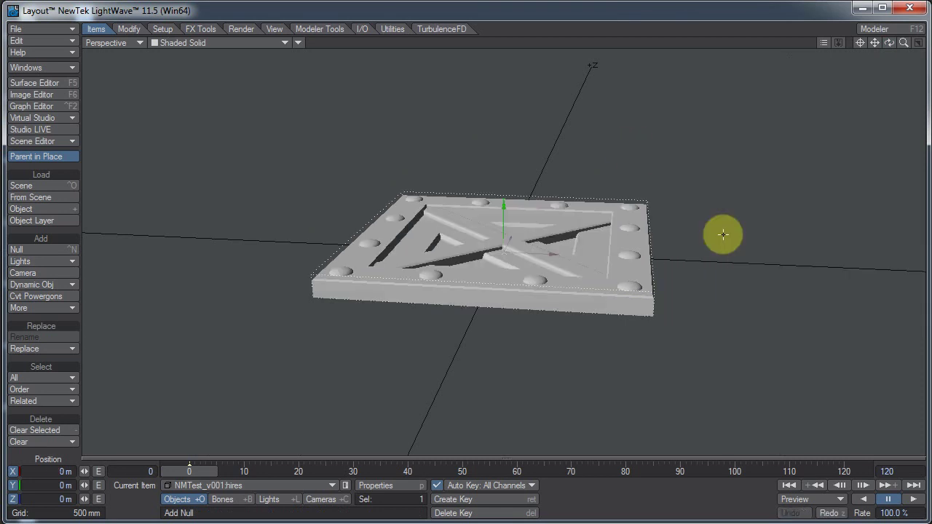
# - Change the scene camera's type to Surface Baking Camera in its properties
pyautogui.click(321, 500)
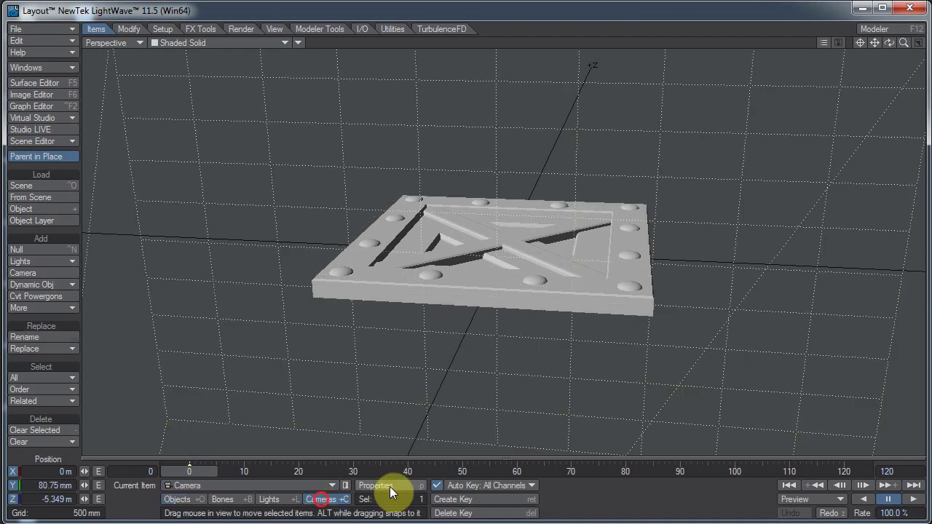
pyautogui.click(385, 492)
pyautogui.click(746, 85)
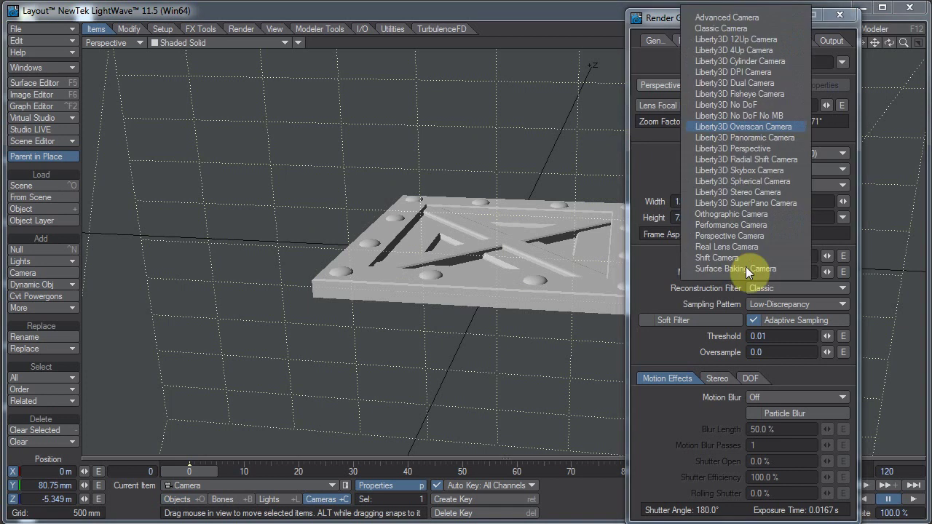
pyautogui.click(746, 268)
# - Set the baking camera's mesh to NMTest_v001:lowres and its UV map to LoResUV
pyautogui.click(686, 85)
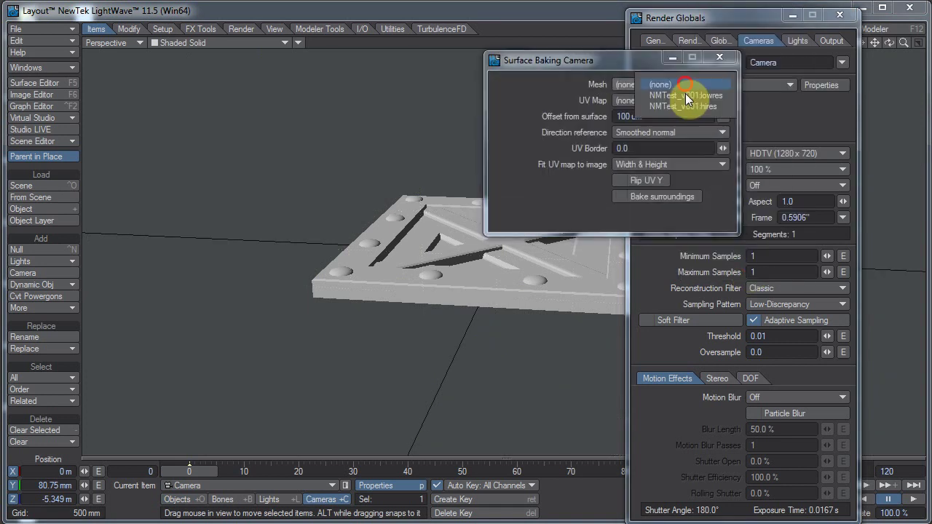
pyautogui.click(686, 96)
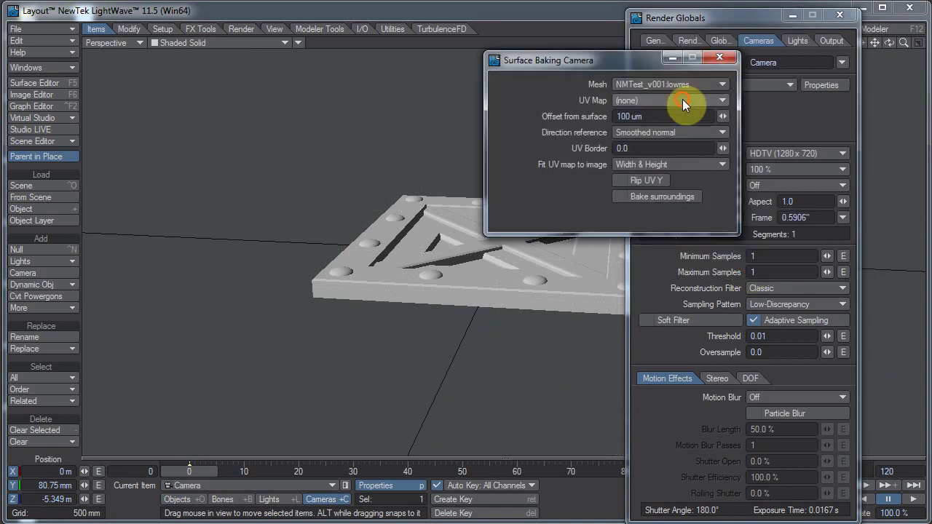
pyautogui.click(682, 99)
pyautogui.click(680, 123)
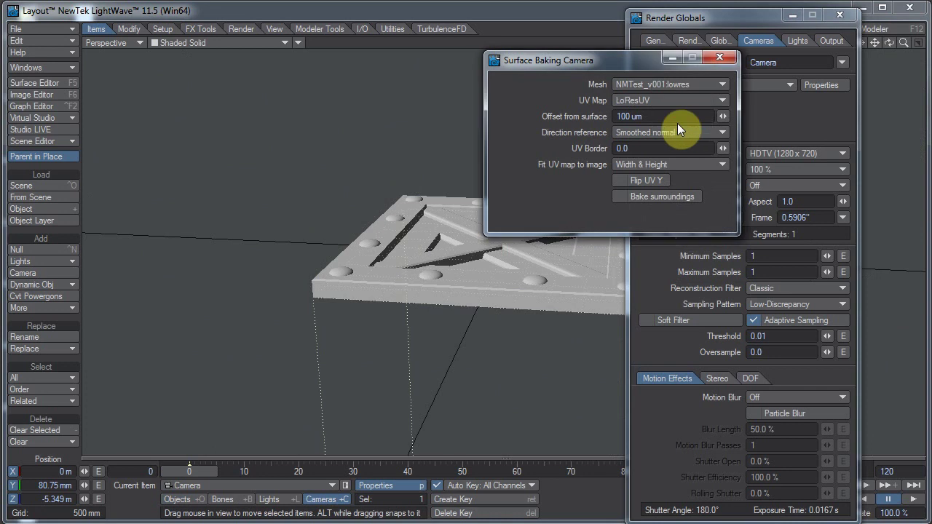
# - Use a four-view layout and change the Top view below the perspective to an enlarged Right (ZY) view of the plate
pyautogui.click(205, 13)
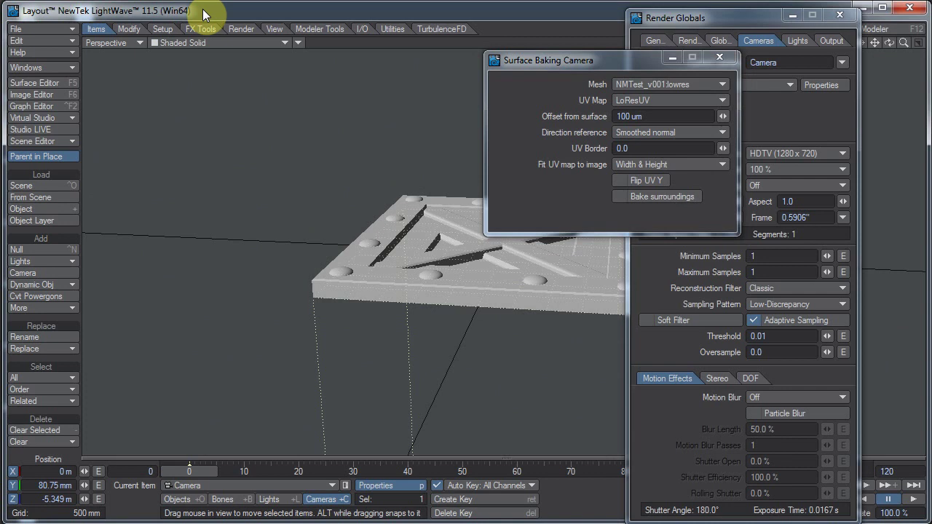
pyautogui.press('KP_0')
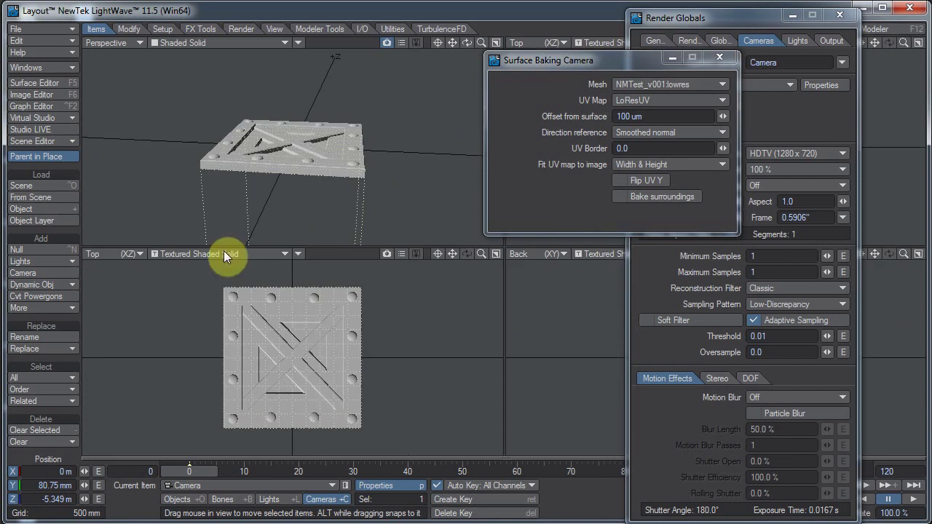
pyautogui.click(133, 252)
pyautogui.click(127, 295)
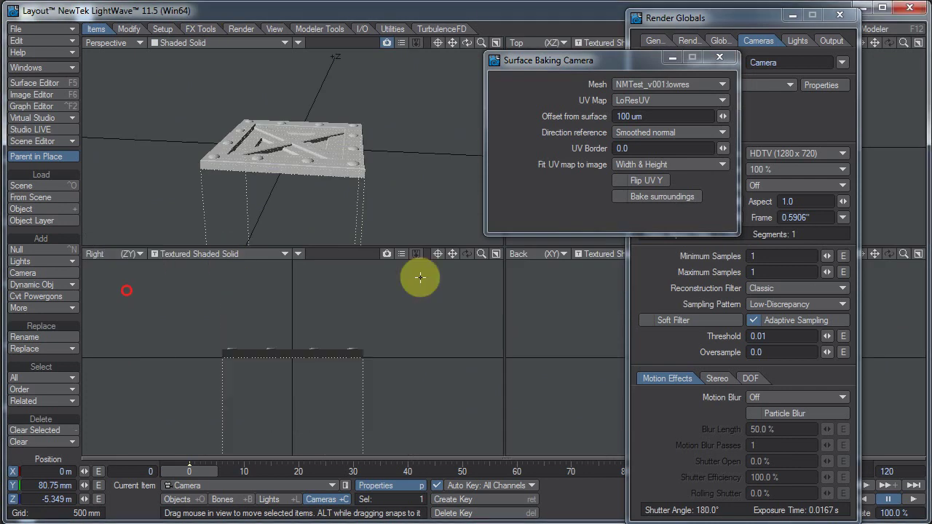
pyautogui.click(483, 253)
pyautogui.moveTo(482, 254); pyautogui.dragTo(450, 400)
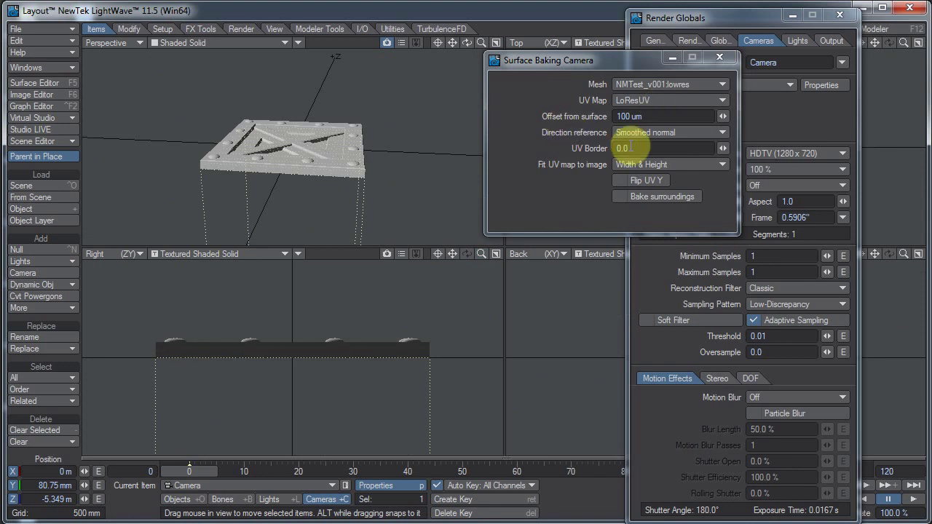
# - Set the baking camera's offset from surface to 180 mm so it clears the plate's raised bolts
pyautogui.click(724, 115)
pyautogui.moveTo(135, 91); pyautogui.dragTo(124, 80)
pyautogui.click(671, 117)
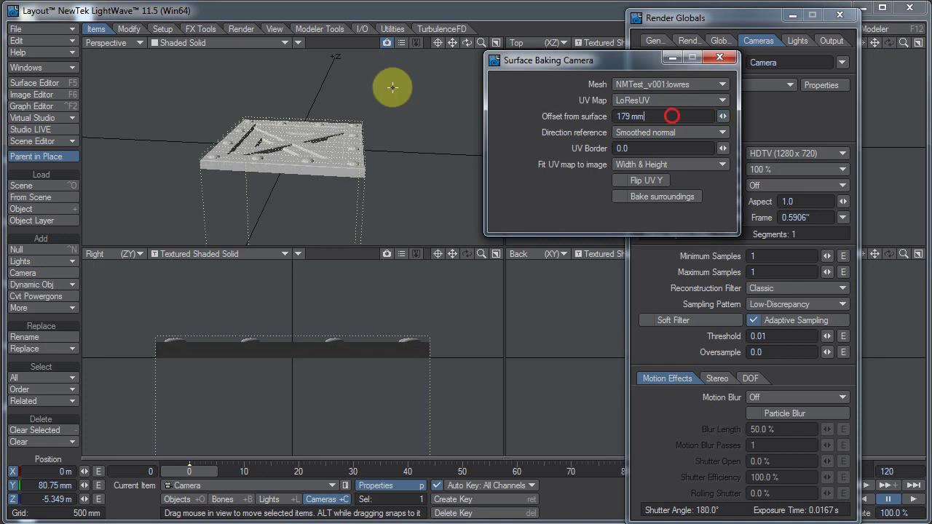
pyautogui.hotkey('ctrl', 'a')
pyautogui.write('.180')
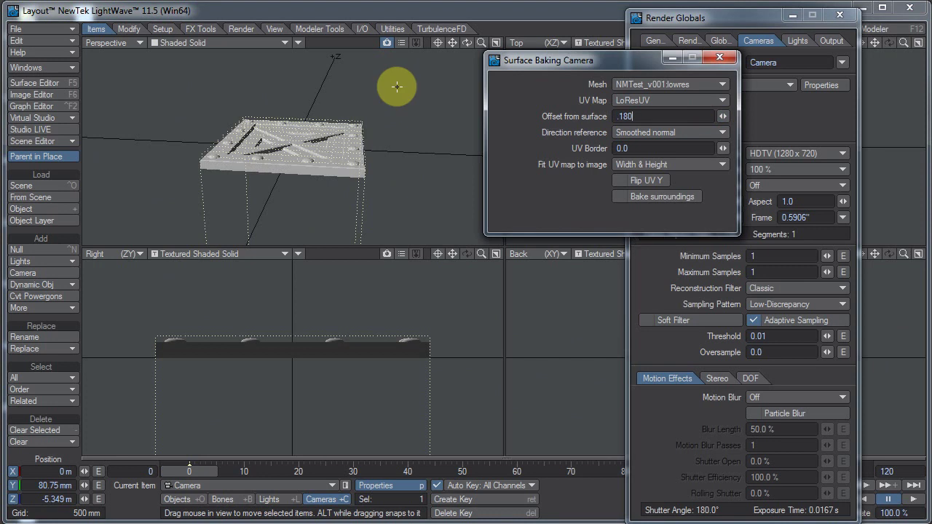
pyautogui.press('Tab')
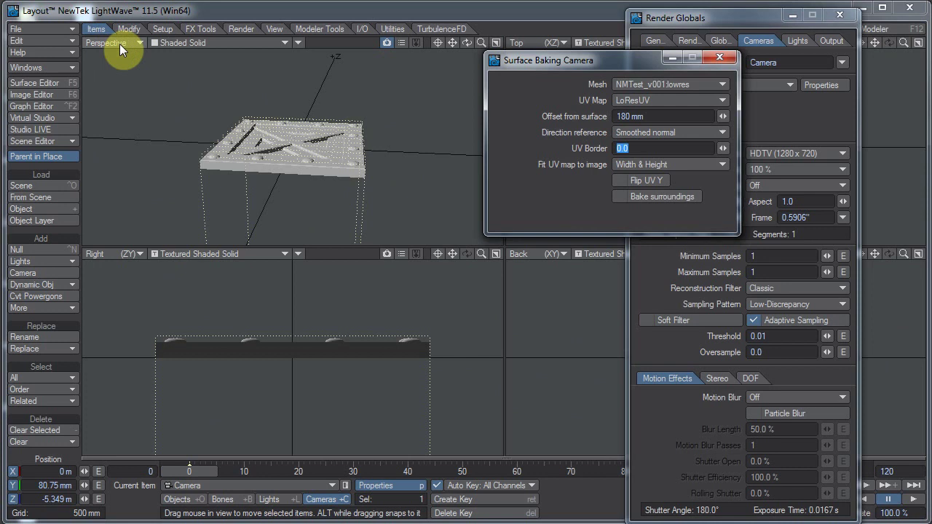
# - Change the perspective viewport to Camera View with VPR rendering and move the baking camera settings out of the way
pyautogui.moveTo(135, 41); pyautogui.dragTo(126, 122)
pyautogui.moveTo(260, 42); pyautogui.dragTo(241, 97)
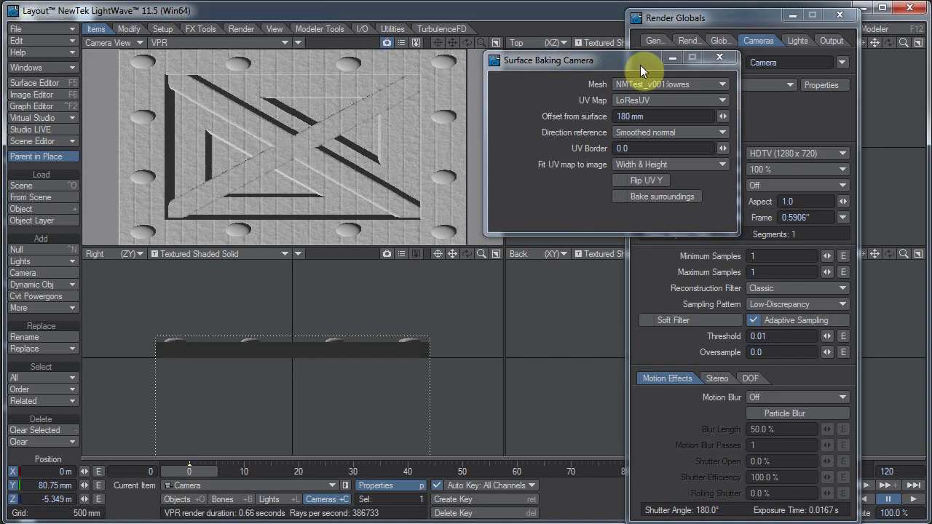
pyautogui.moveTo(640, 65); pyautogui.dragTo(603, 245)
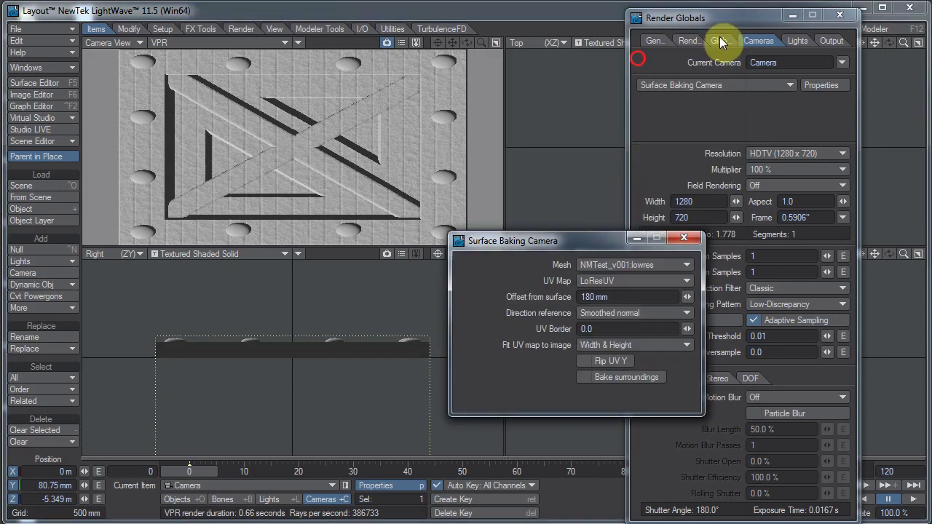
# - Try Draft Mode in the camera view's VPR options and turn it back off
pyautogui.click(399, 40)
pyautogui.click(676, 85)
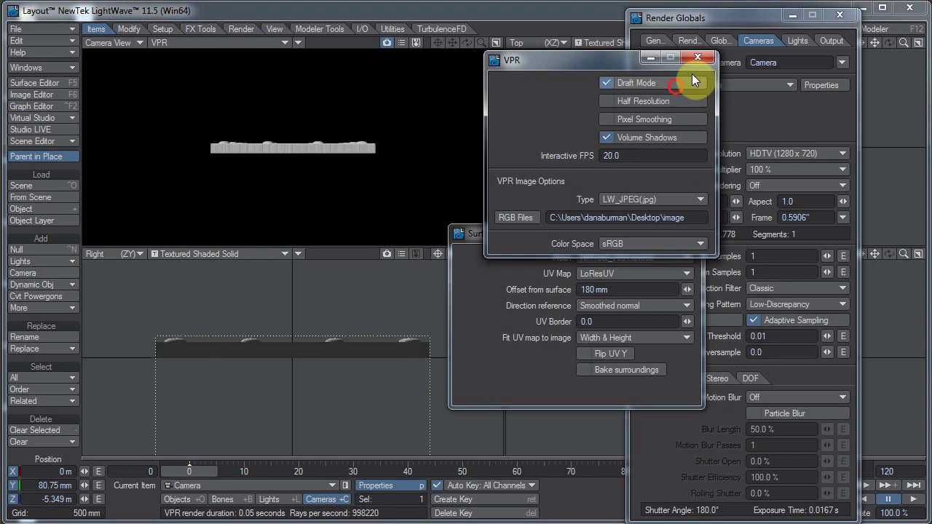
pyautogui.click(688, 82)
pyautogui.click(697, 58)
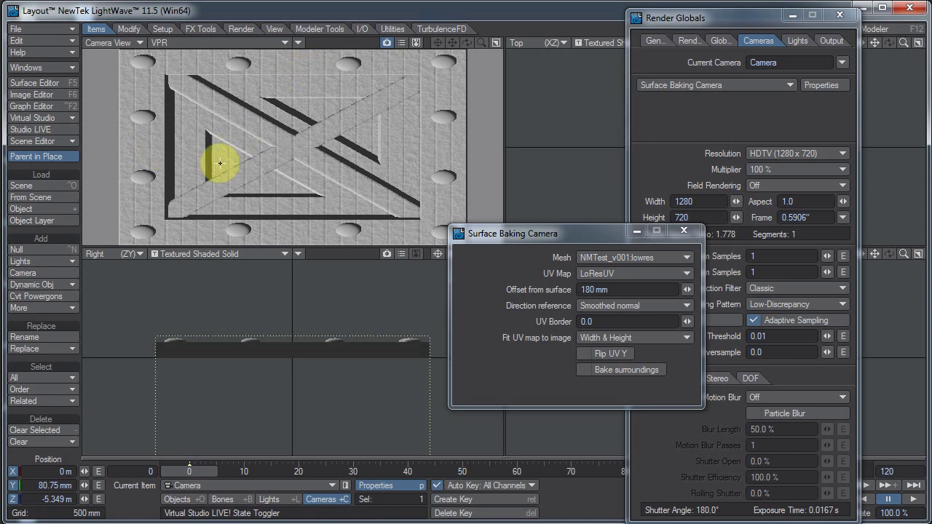
# - Set the camera resolution to 512 pixels wide and 512 pixels high
pyautogui.click(534, 232)
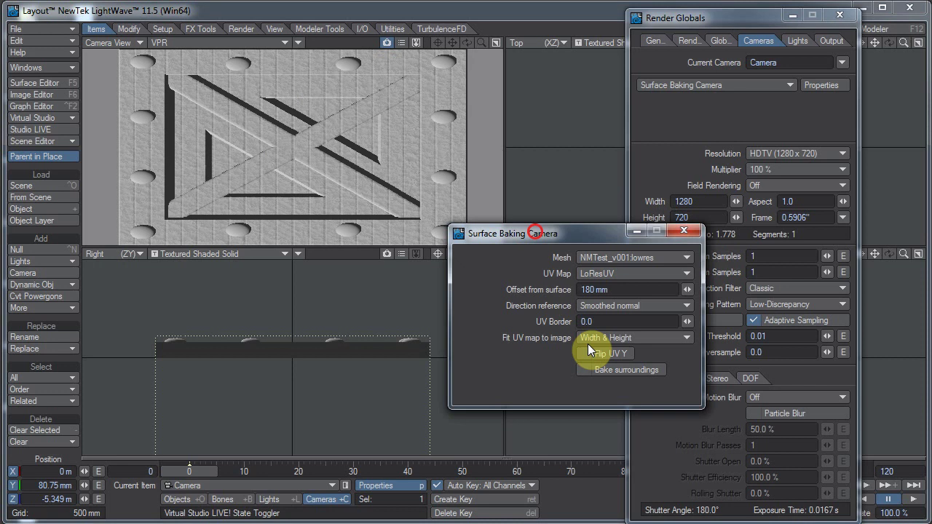
pyautogui.moveTo(549, 231); pyautogui.dragTo(602, 342)
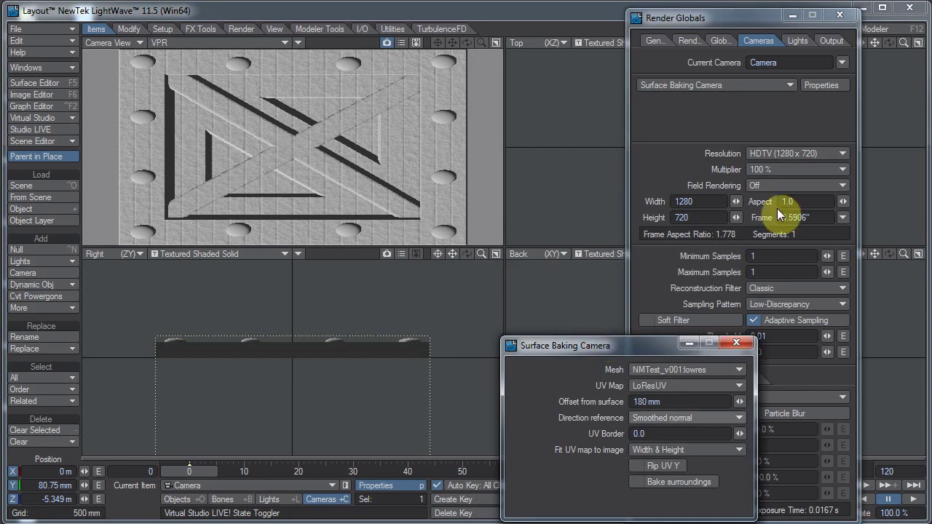
pyautogui.click(686, 131)
pyautogui.click(698, 202)
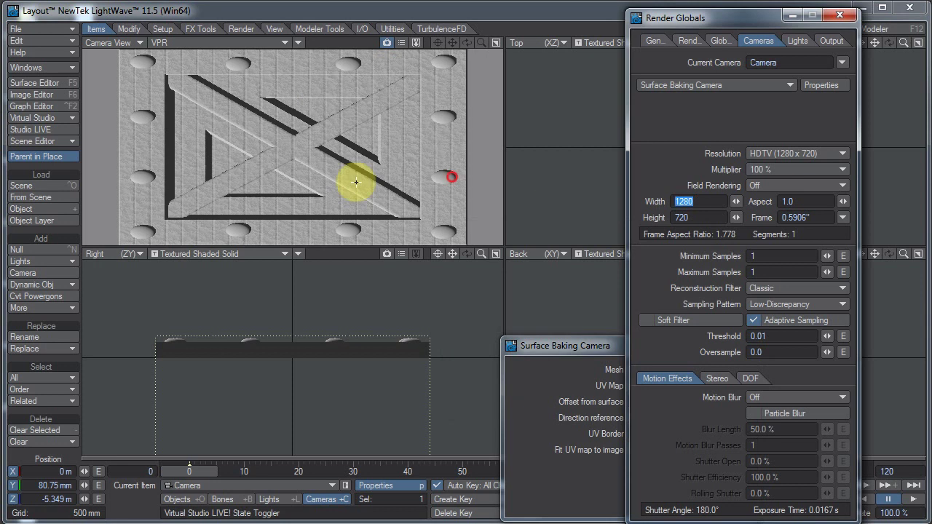
pyautogui.write('512')
pyautogui.press('Tab')
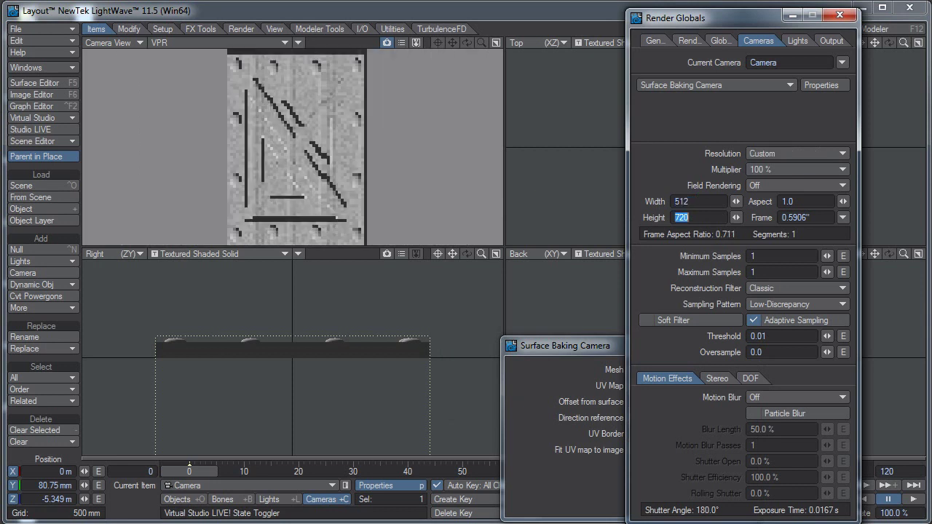
pyautogui.write('512')
pyautogui.press('Tab')
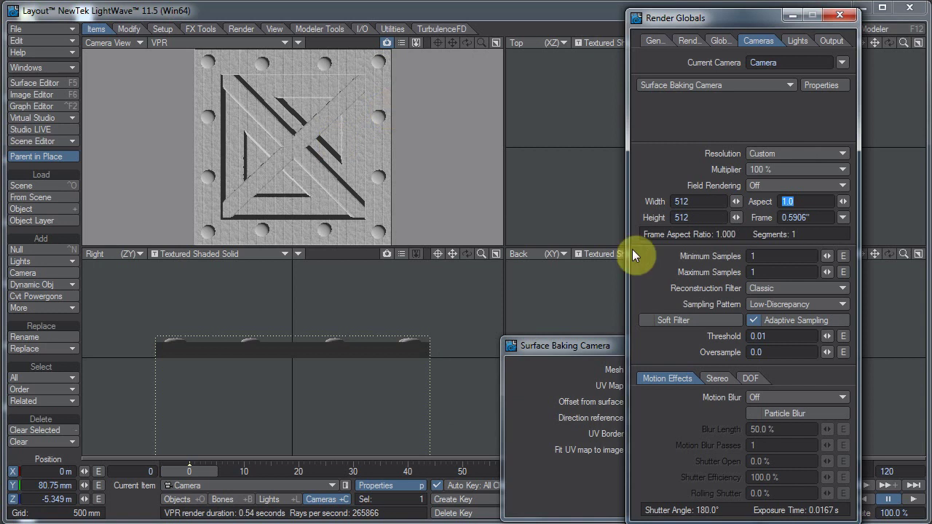
# - Try smaller surface offsets for the baking camera to see their effect in VPR, and restore the offset to 180 mm
pyautogui.moveTo(580, 342); pyautogui.dragTo(569, 133)
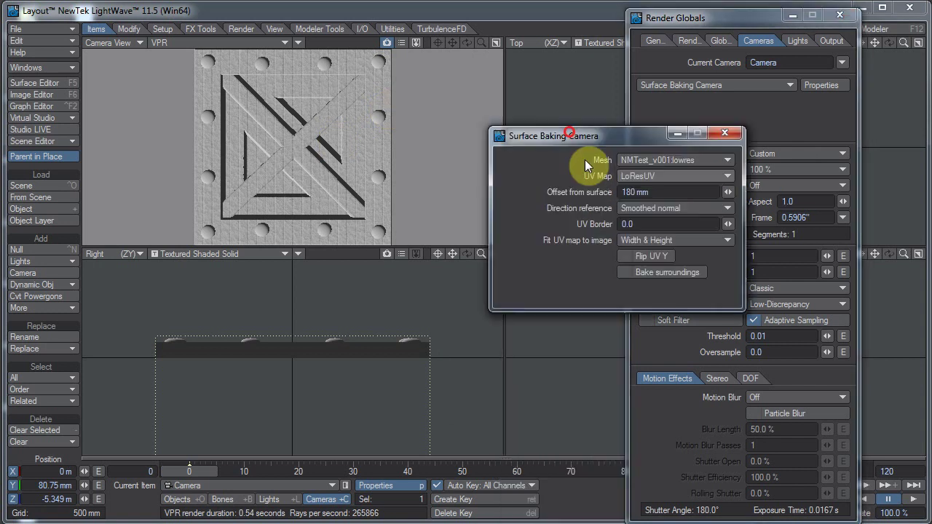
pyautogui.click(728, 192)
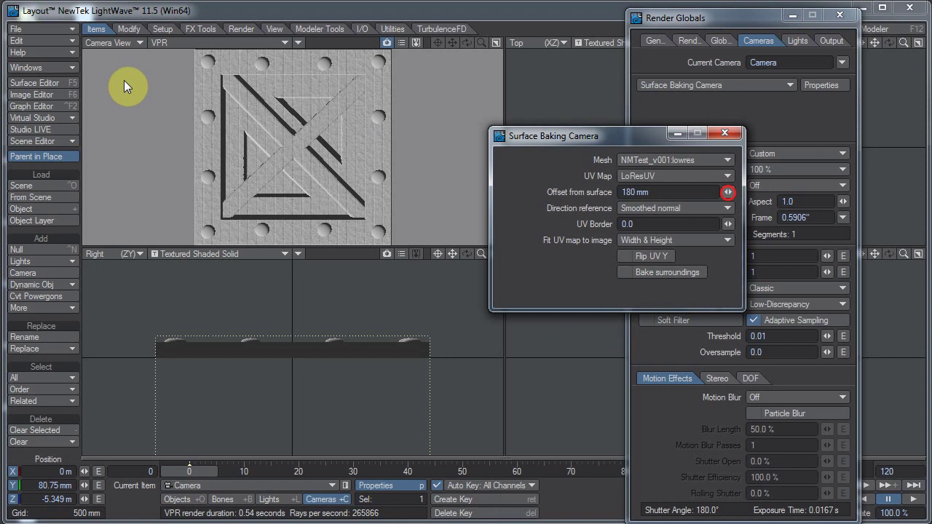
pyautogui.moveTo(123, 86); pyautogui.dragTo(134, 91)
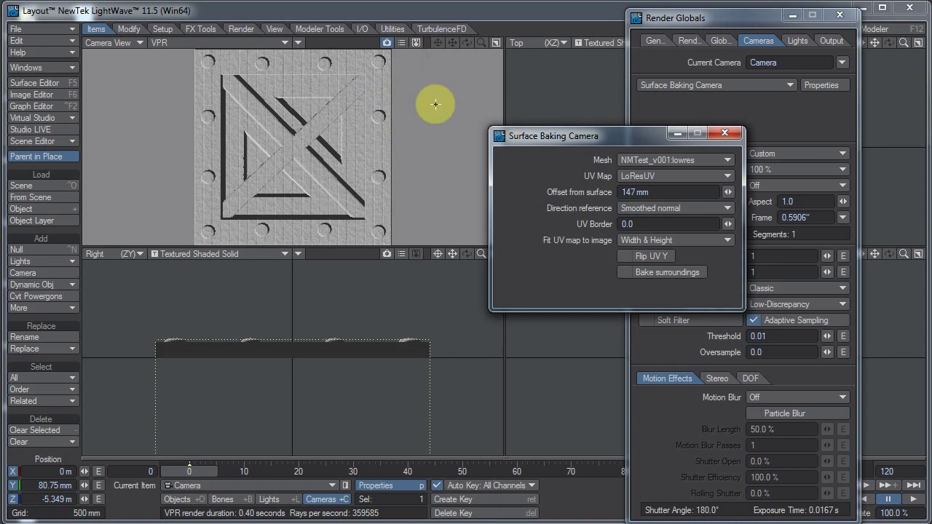
pyautogui.moveTo(729, 194); pyautogui.dragTo(492, 164)
pyautogui.write('.')
pyautogui.write('180')
pyautogui.press('Tab')
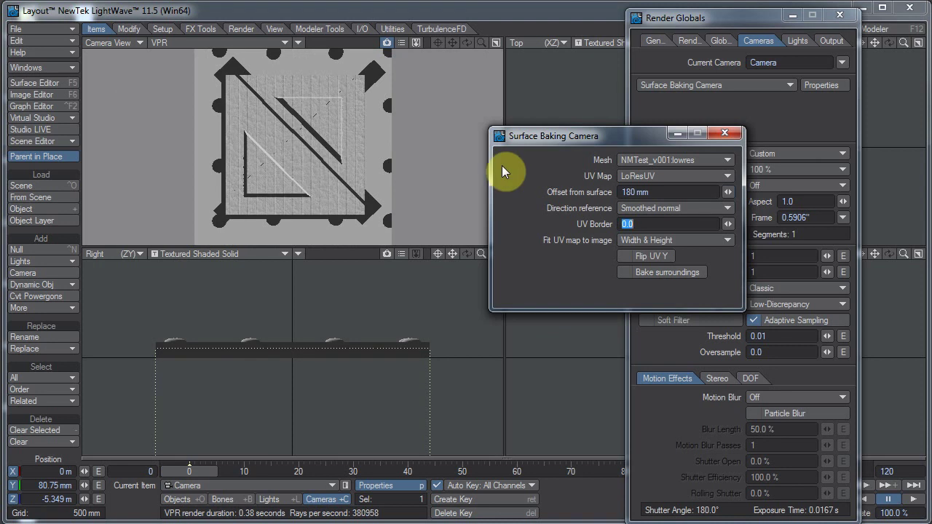
# - Close the baking camera settings and make the NMTest_v001:hires object unseen by camera
pyautogui.click(726, 134)
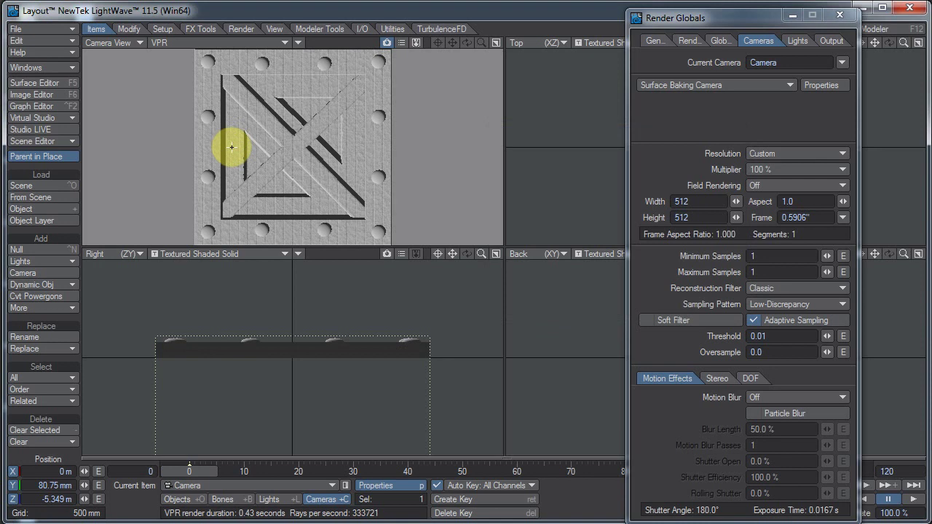
pyautogui.click(196, 500)
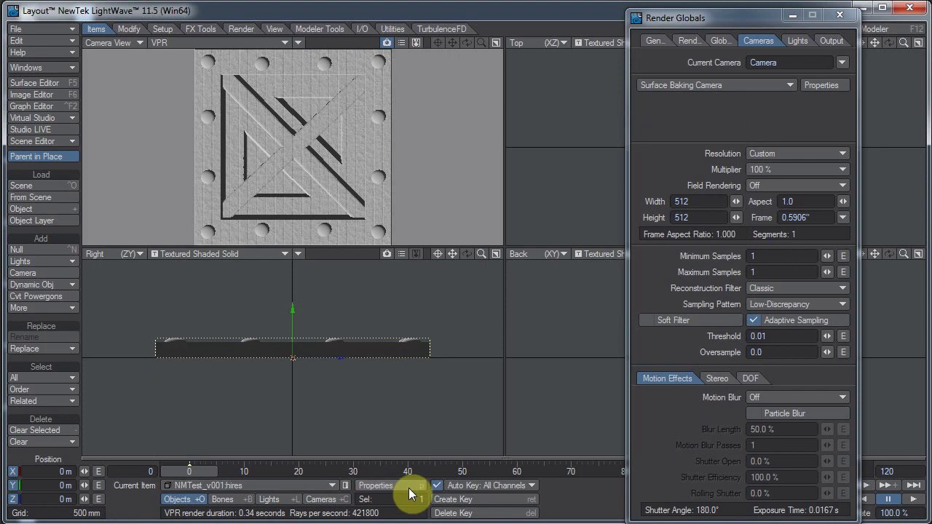
pyautogui.click(386, 486)
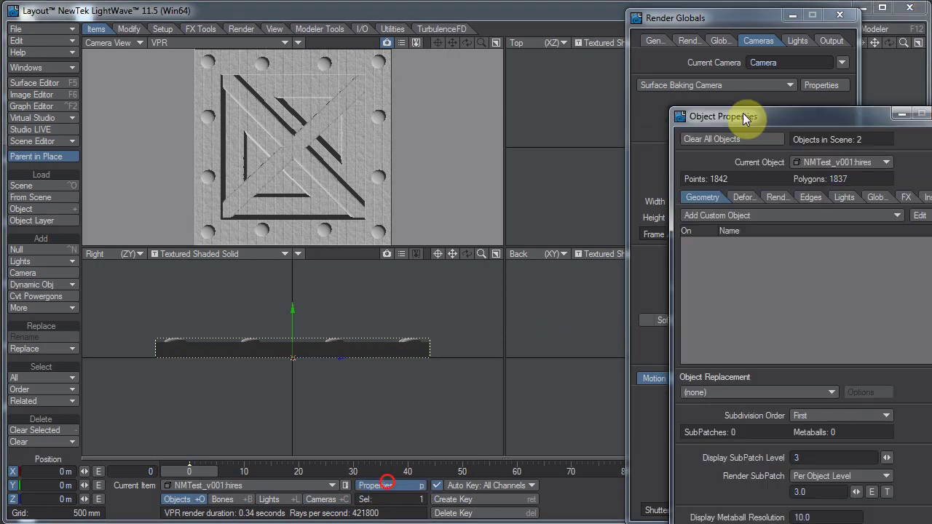
pyautogui.moveTo(744, 118); pyautogui.dragTo(657, 62)
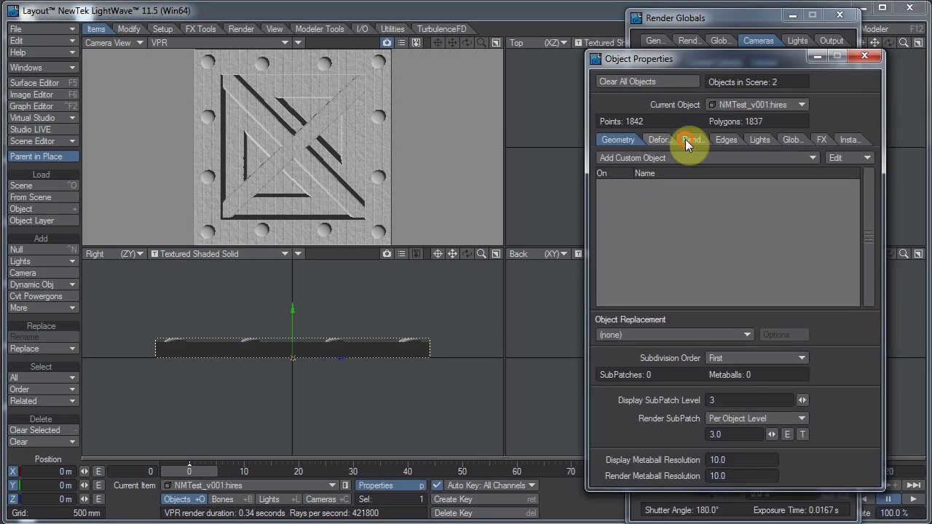
pyautogui.click(690, 140)
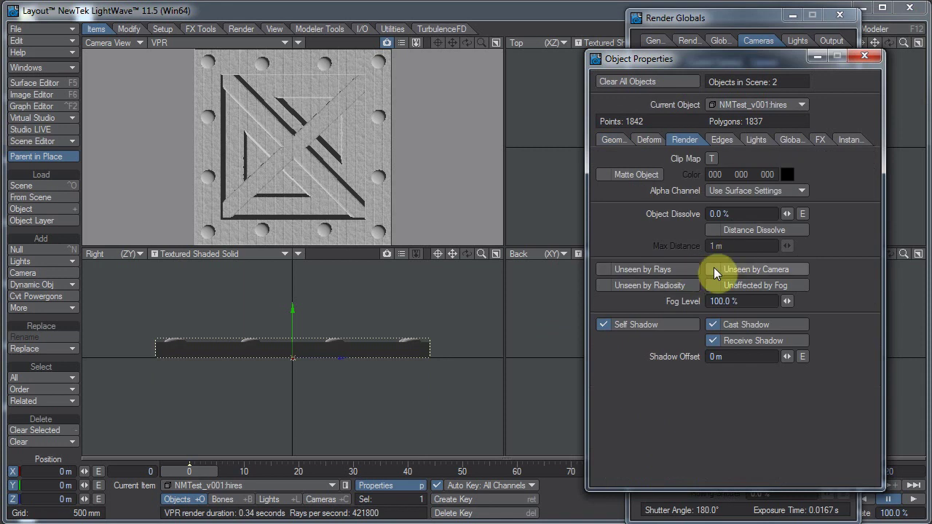
pyautogui.click(713, 270)
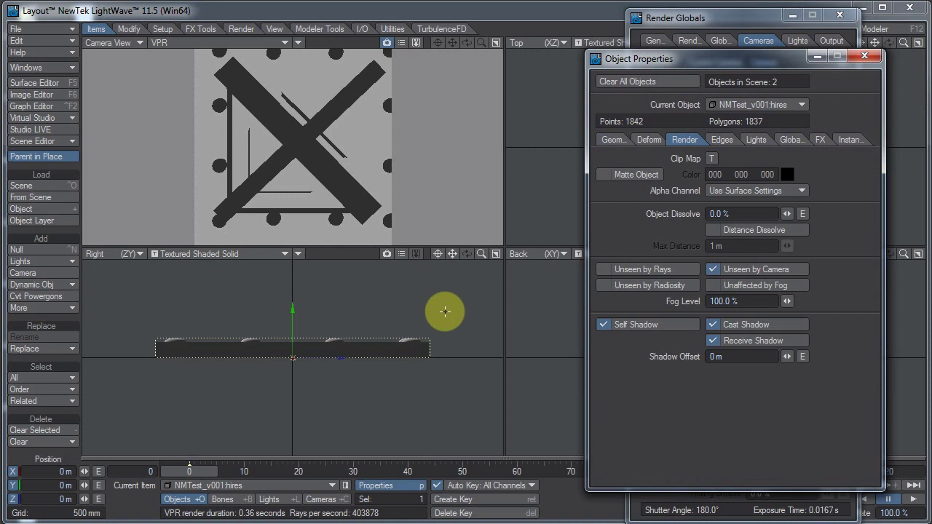
# - Make NMTest_v001:lowres unseen by rays, disable its self, cast and receive shadow options, and close the object properties
pyautogui.click(774, 106)
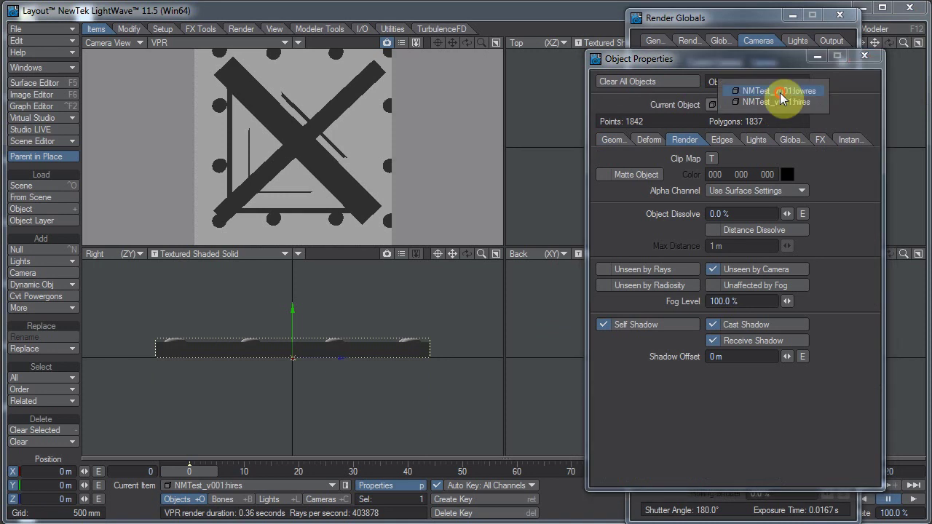
pyautogui.click(780, 94)
pyautogui.click(673, 271)
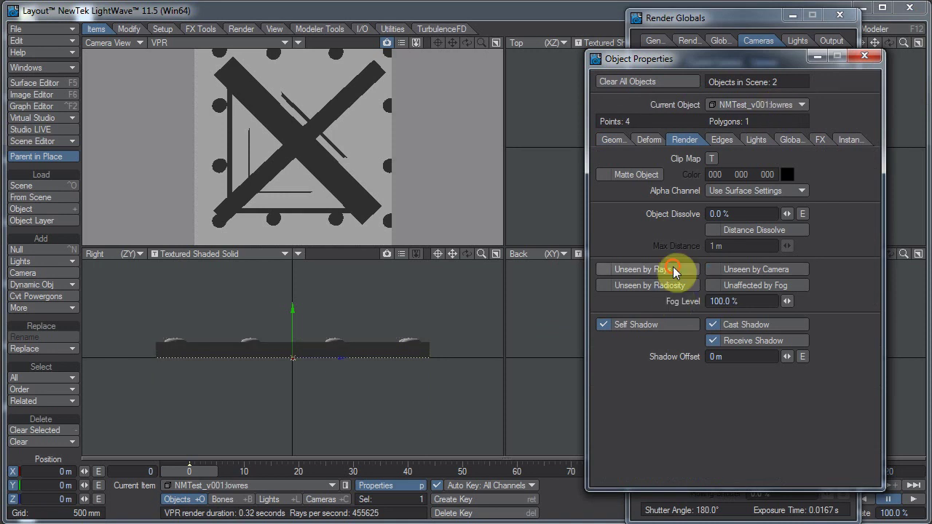
pyautogui.click(672, 329)
pyautogui.click(735, 327)
pyautogui.click(739, 343)
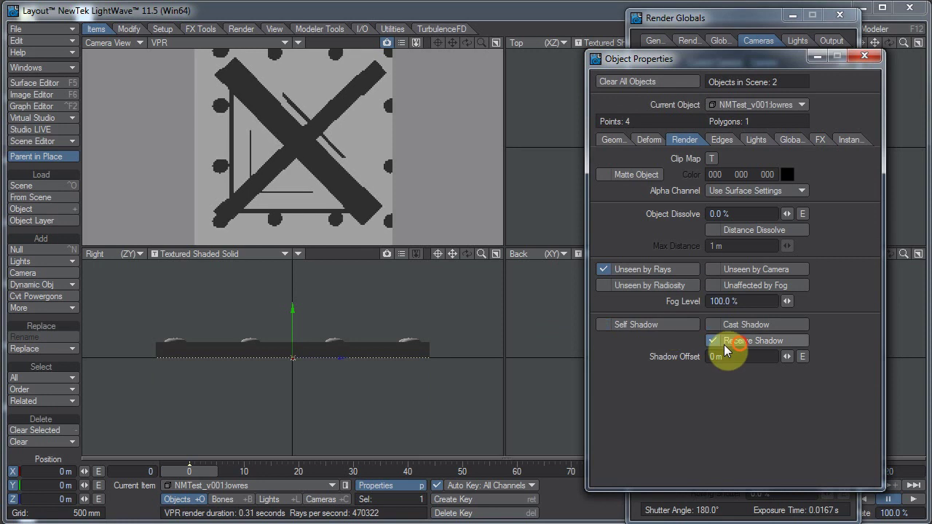
pyautogui.click(864, 59)
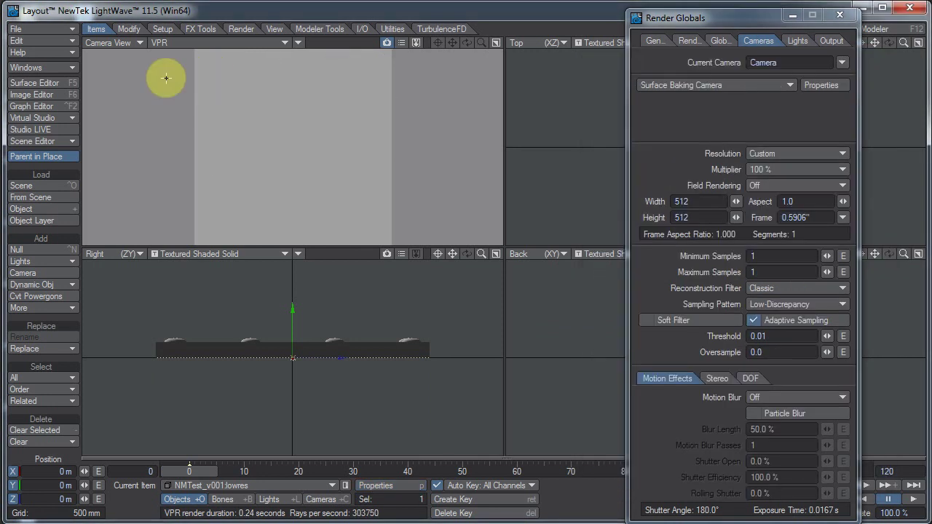
# - Enable node-based surfacing on LoResSurface and open its node editor
pyautogui.click(53, 82)
pyautogui.moveTo(555, 115); pyautogui.dragTo(581, 69)
pyautogui.click(384, 190)
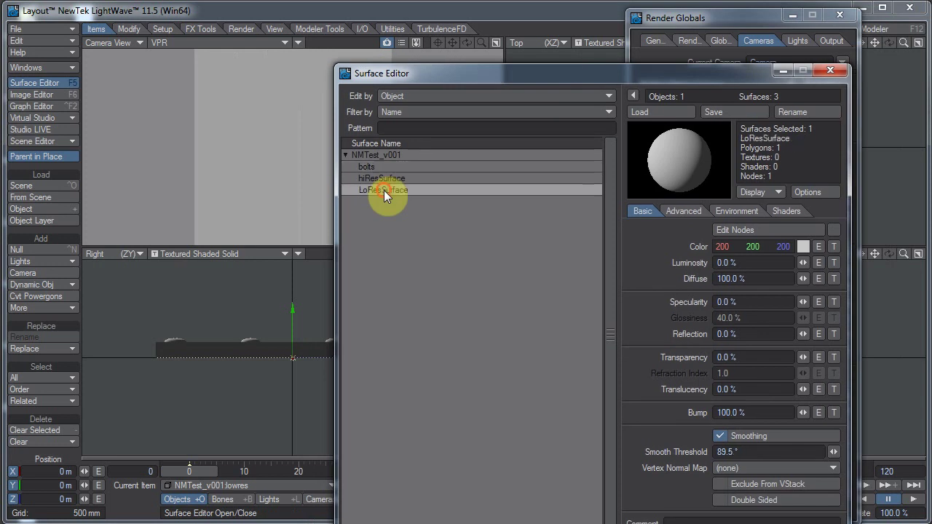
pyautogui.click(834, 230)
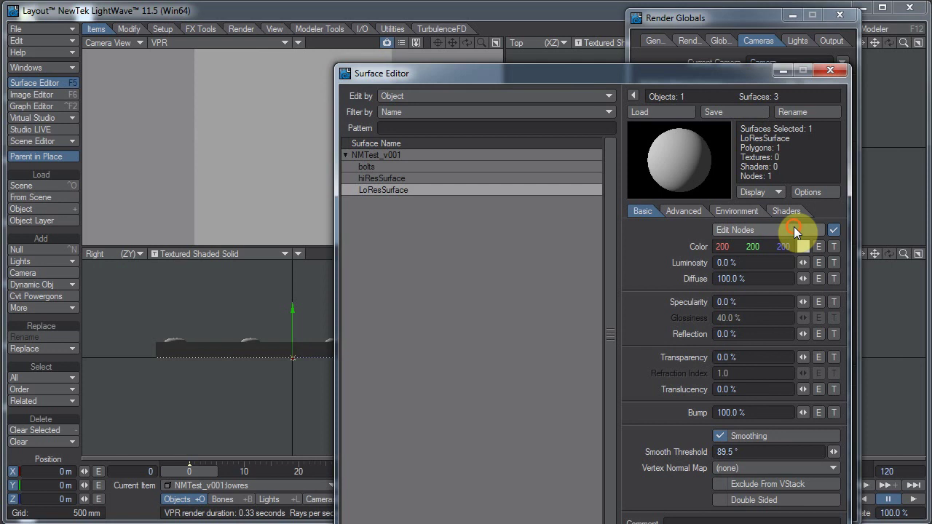
pyautogui.click(794, 230)
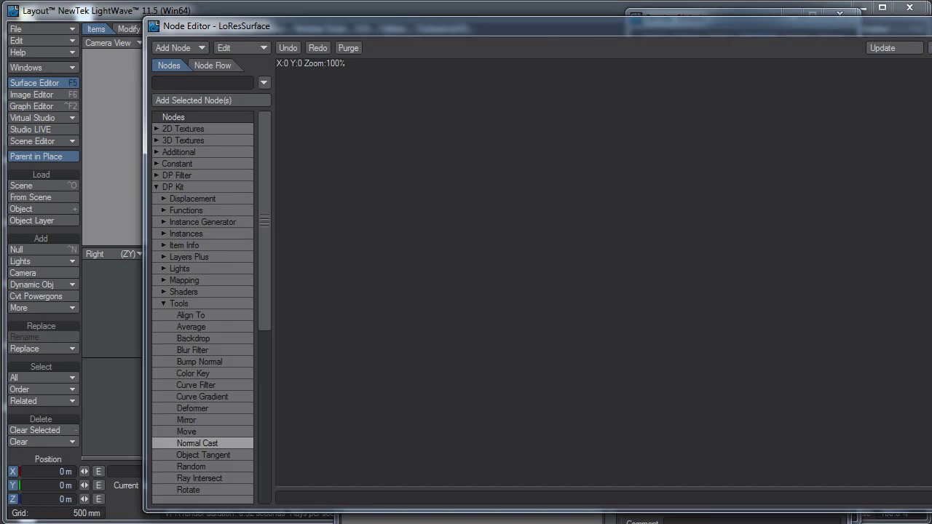
# - Narrow the node editor, bring the Surface node into view, and add a Normal Cast node beside it
pyautogui.moveTo(931, 280); pyautogui.dragTo(487, 279)
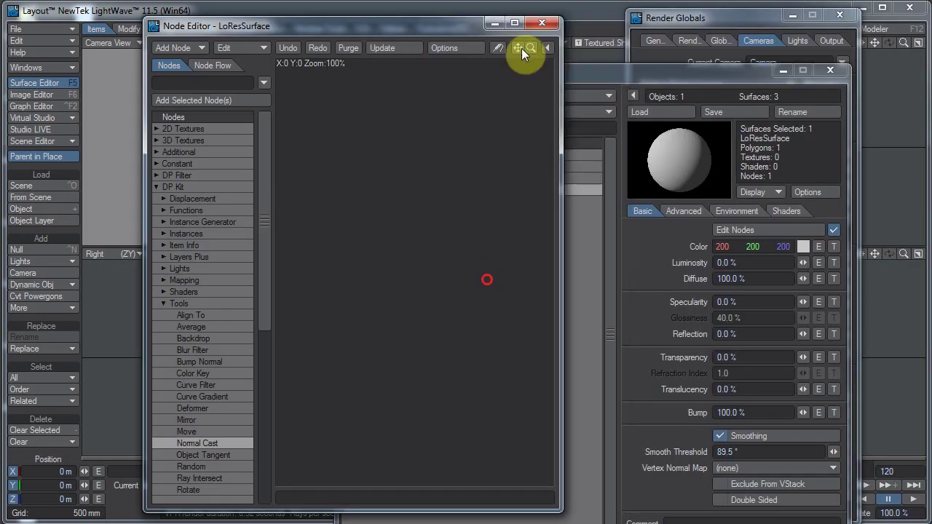
pyautogui.click(521, 48)
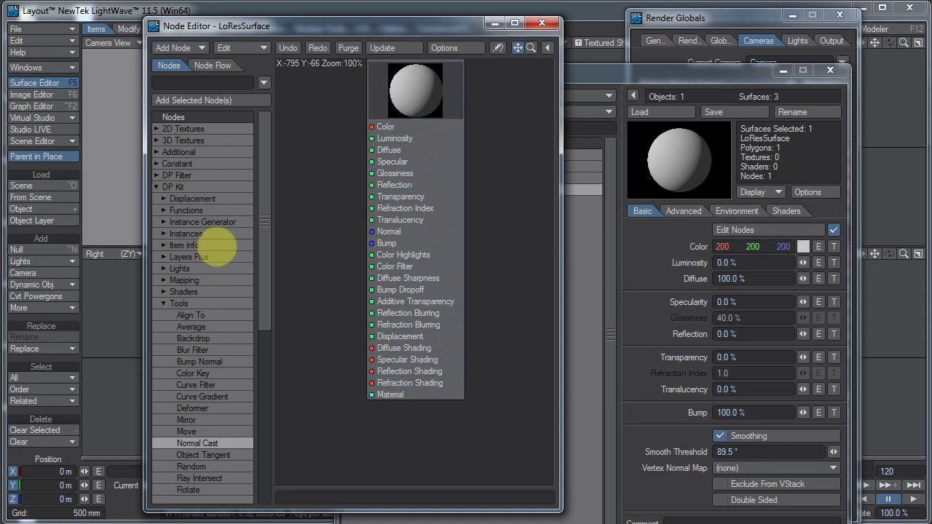
pyautogui.moveTo(217, 246); pyautogui.dragTo(205, 235)
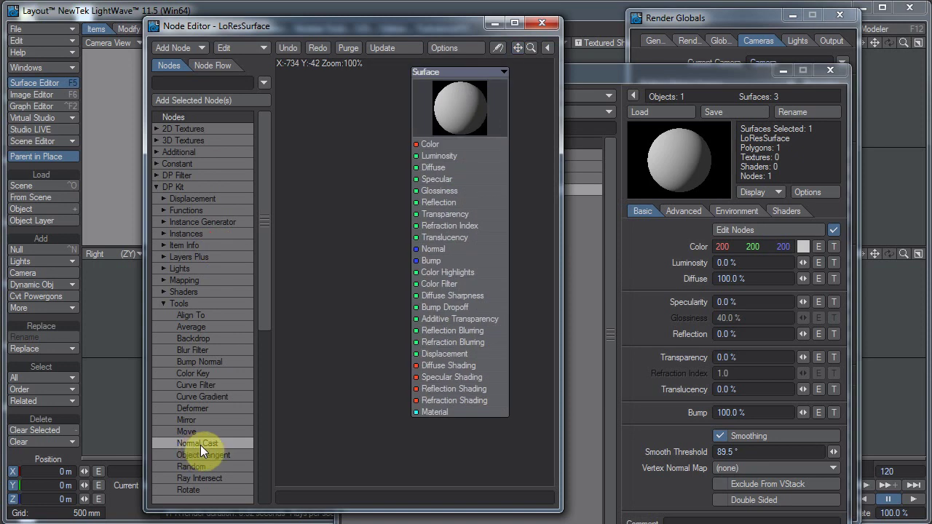
pyautogui.doubleClick(200, 444)
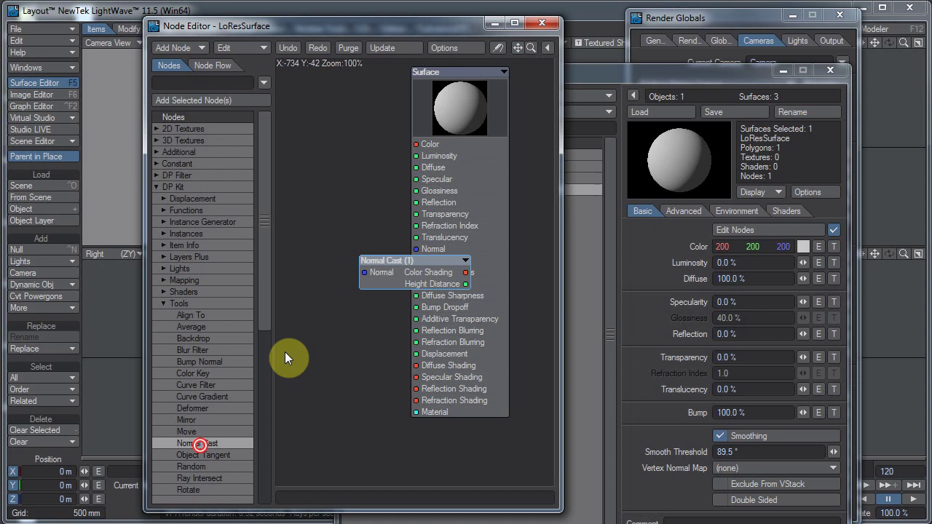
pyautogui.moveTo(411, 279); pyautogui.dragTo(334, 261)
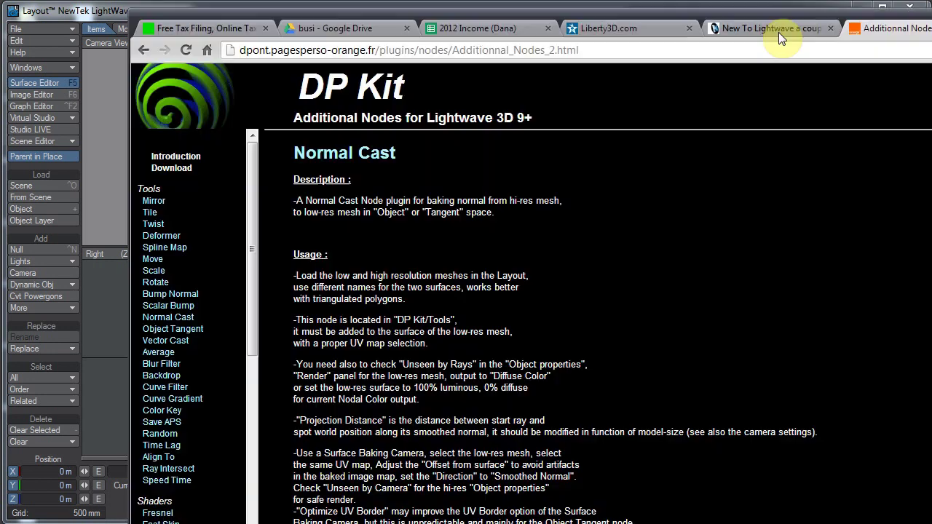
# - Switch to the browser to view the DP Kit Normal Cast page and the site's main page, and return to Layout
pyautogui.moveTo(779, 32); pyautogui.dragTo(750, 22)
pyautogui.moveTo(224, 61); pyautogui.dragTo(226, 40)
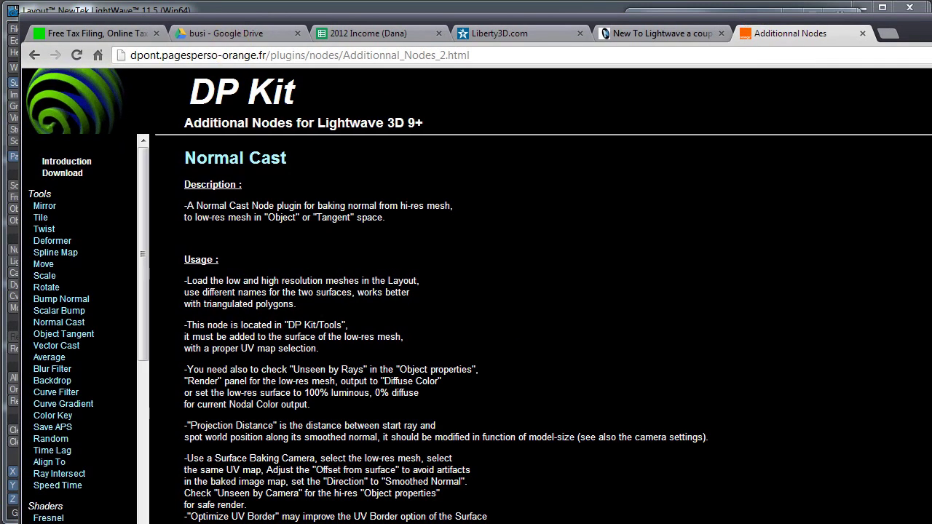
pyautogui.moveTo(931, 523); pyautogui.dragTo(861, 497)
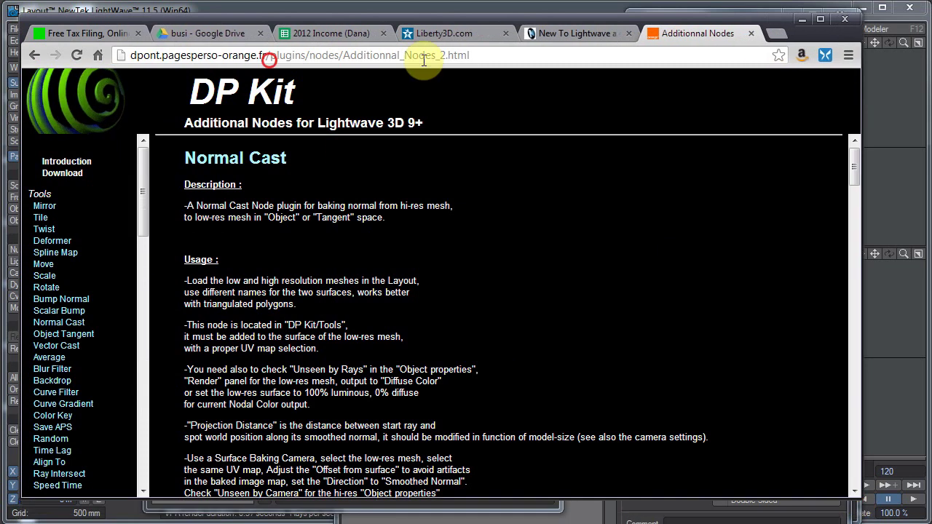
pyautogui.moveTo(271, 56); pyautogui.dragTo(862, 78)
pyautogui.press('BackSpace')
pyautogui.press('Return')
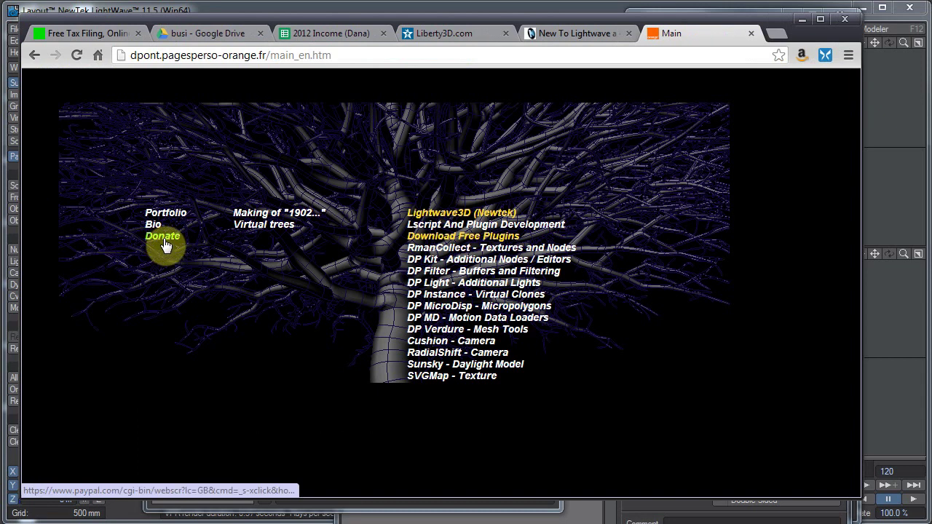
pyautogui.click(33, 58)
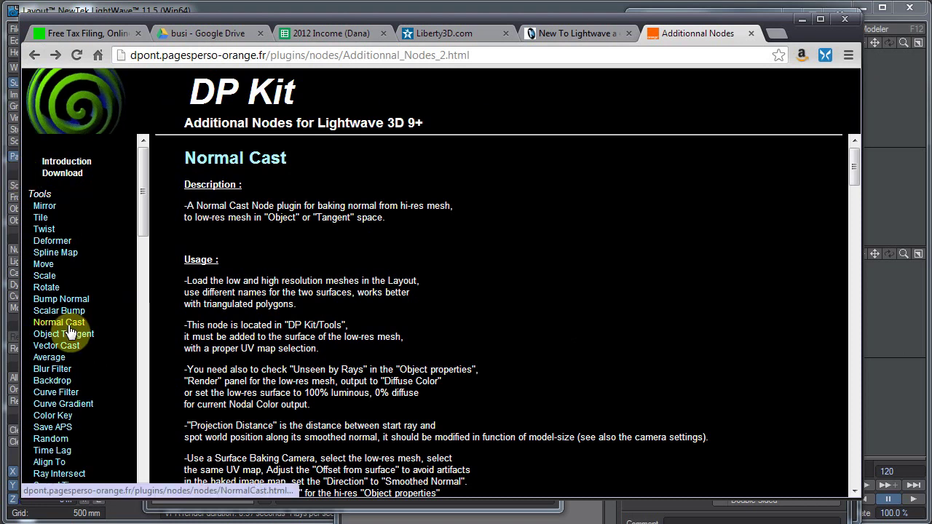
pyautogui.moveTo(557, 18); pyautogui.dragTo(611, 18)
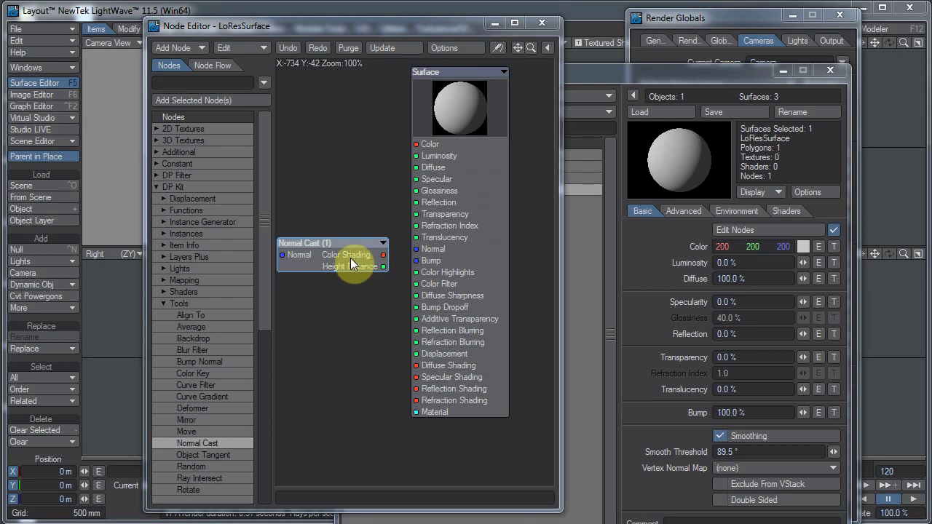
# - Connect Normal Cast's Color Shading output to the surface's Diffuse Shading input and move the editor windows clear of the camera view
pyautogui.moveTo(350, 258)
pyautogui.mouseDown()
pyautogui.moveTo(352, 223)
pyautogui.moveTo(261, 357)
pyautogui.moveTo(503, 375)
pyautogui.moveTo(511, 364)
pyautogui.mouseUp()
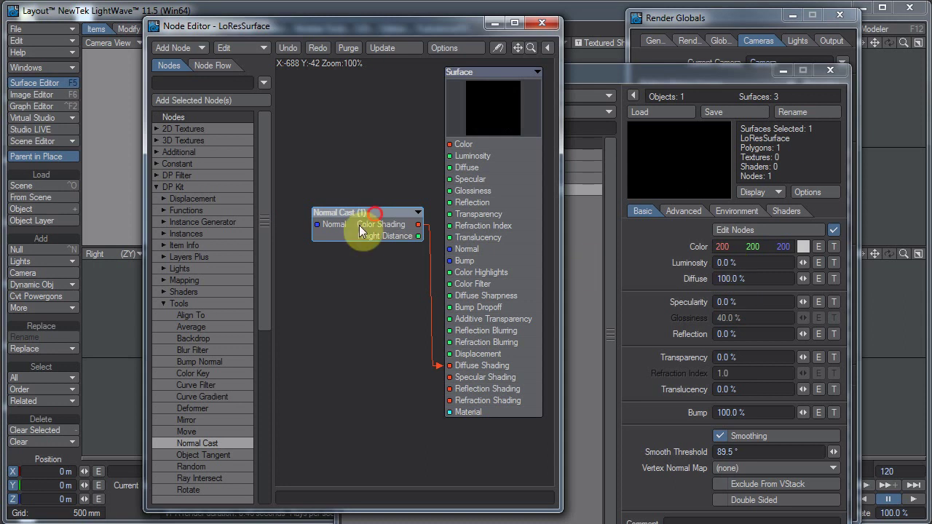
pyautogui.moveTo(359, 225); pyautogui.dragTo(339, 237)
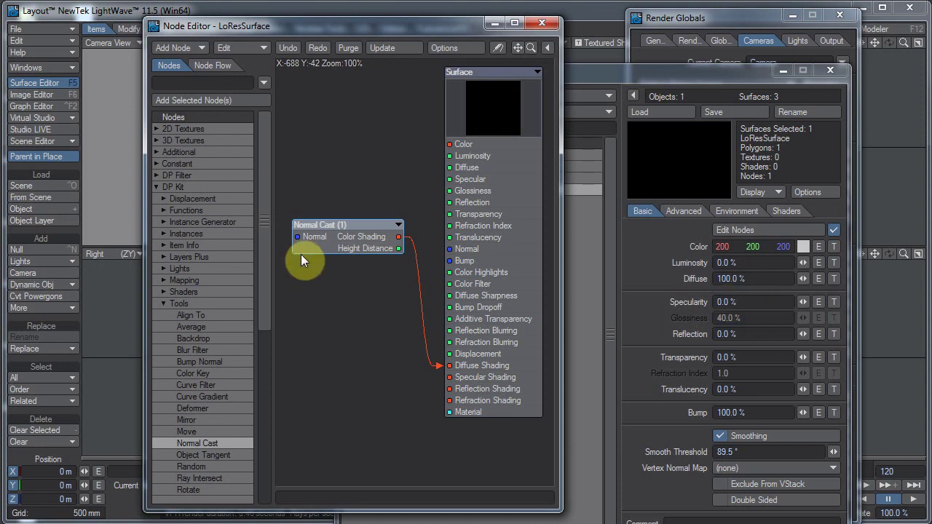
pyautogui.moveTo(352, 30); pyautogui.dragTo(650, 40)
pyautogui.moveTo(396, 77); pyautogui.dragTo(248, 310)
pyautogui.click(638, 301)
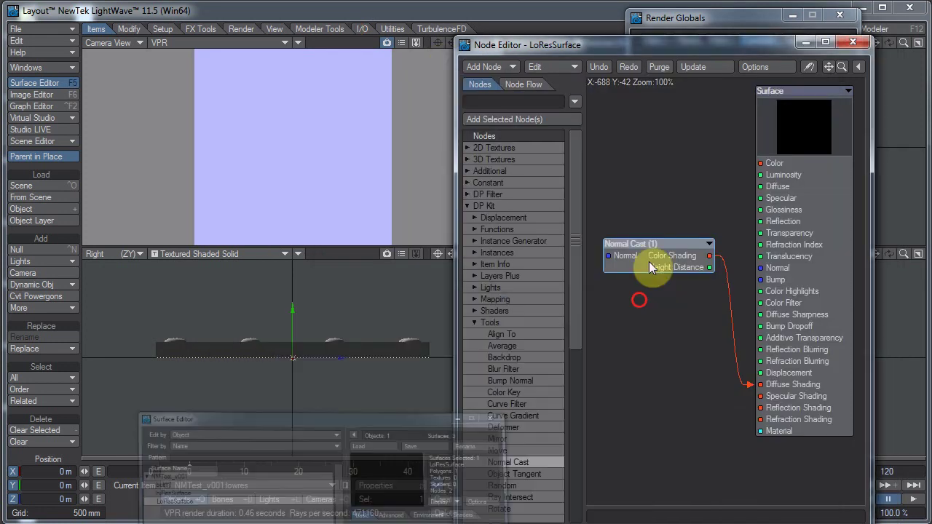
# - Open the Normal Cast node's settings and set its UV map to LoResUV
pyautogui.doubleClick(649, 261)
pyautogui.moveTo(860, 213); pyautogui.dragTo(654, 58)
pyautogui.click(701, 91)
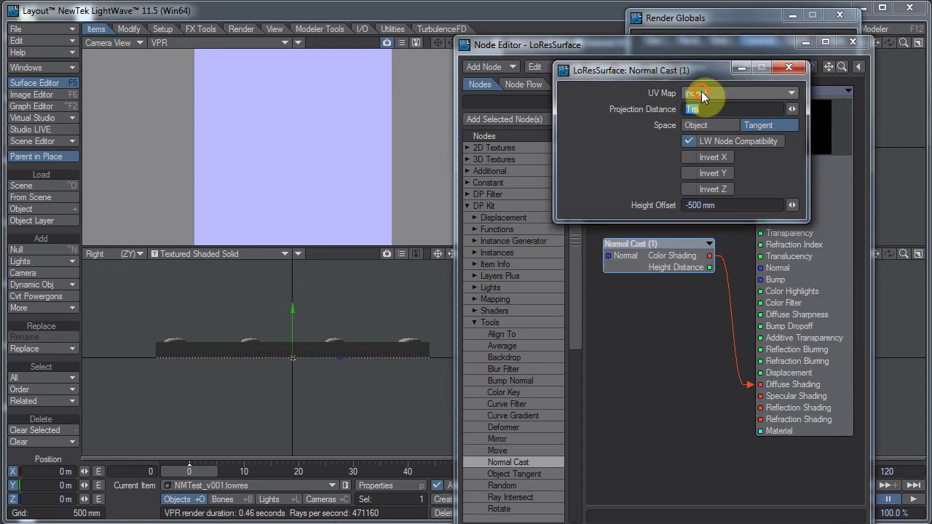
pyautogui.click(706, 110)
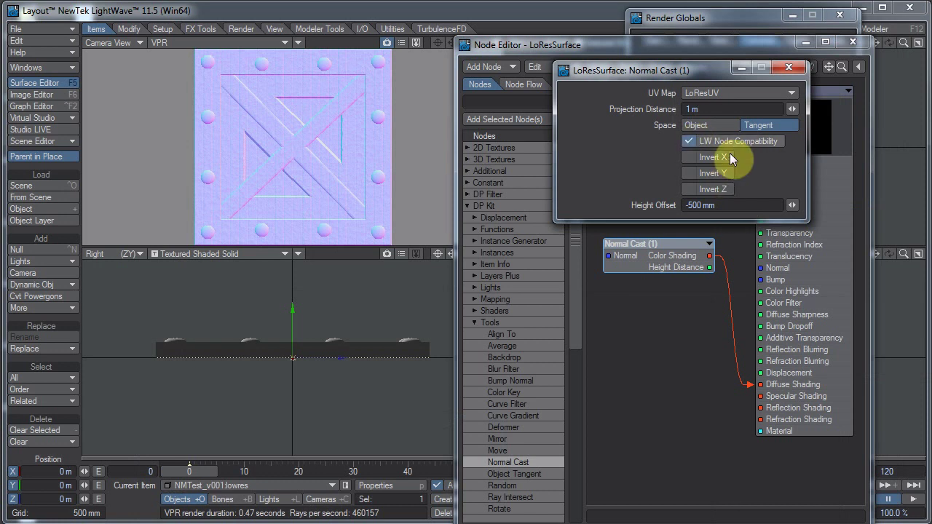
# - Set the Normal Cast projection distance to 180 mm and height offset to -90 mm, and close its settings
pyautogui.click(716, 107)
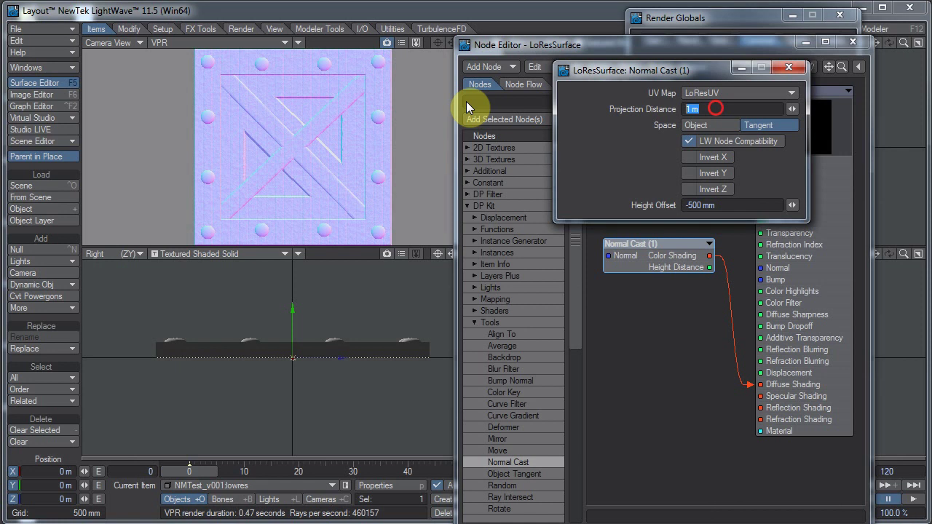
pyautogui.write('180mm')
pyautogui.press('Tab')
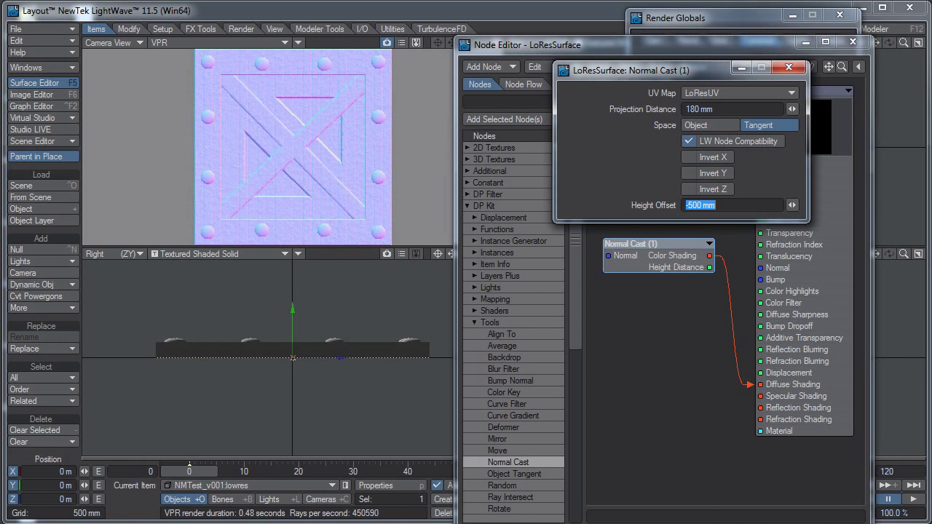
pyautogui.write('-.09')
pyautogui.press('Return')
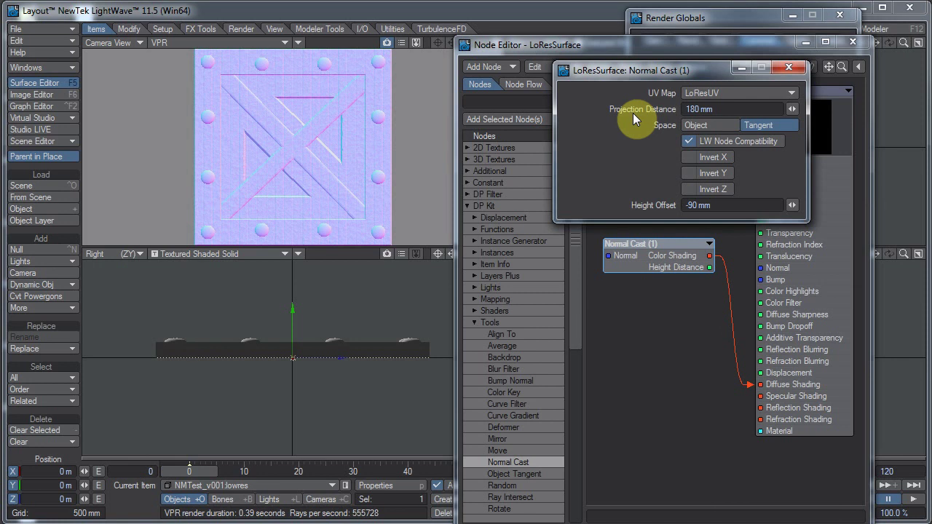
pyautogui.click(792, 66)
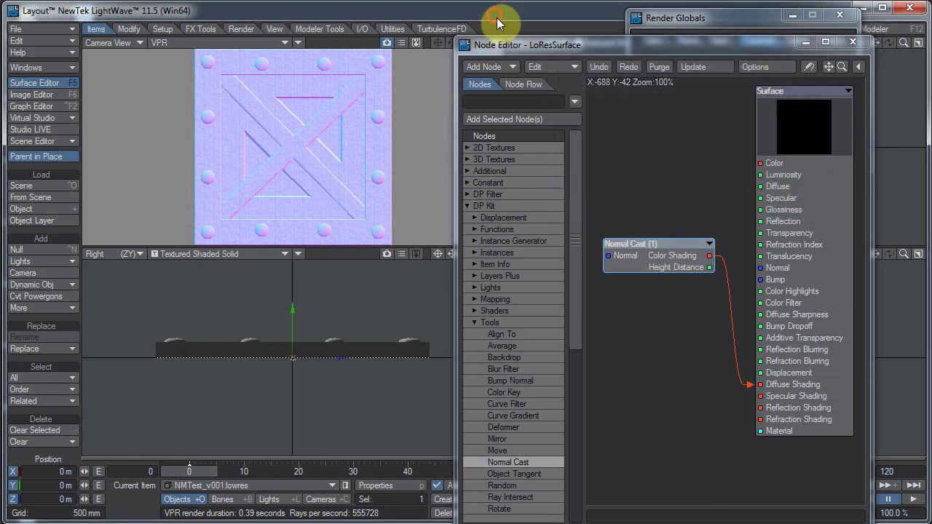
# - Render the current frame with the baking camera, dismiss the render status and move the image viewer clear of the node editor
pyautogui.press('F9')
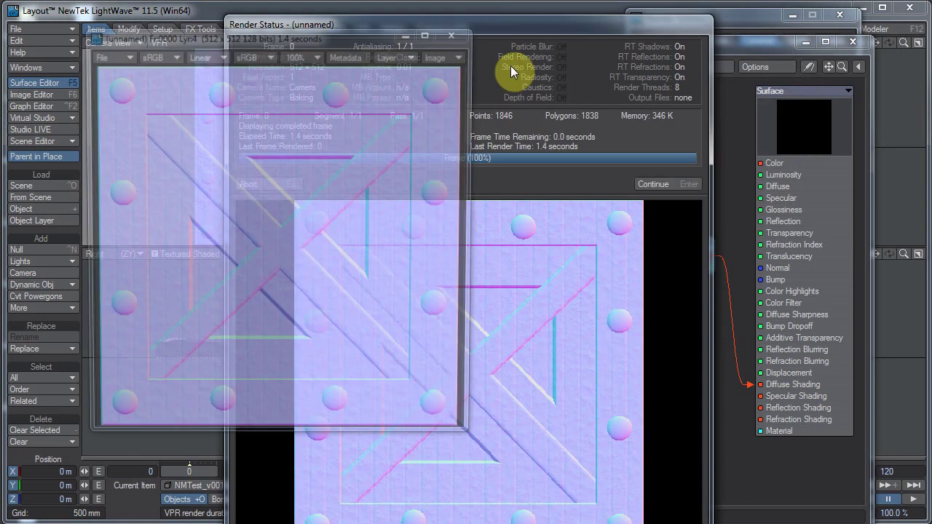
pyautogui.click(655, 183)
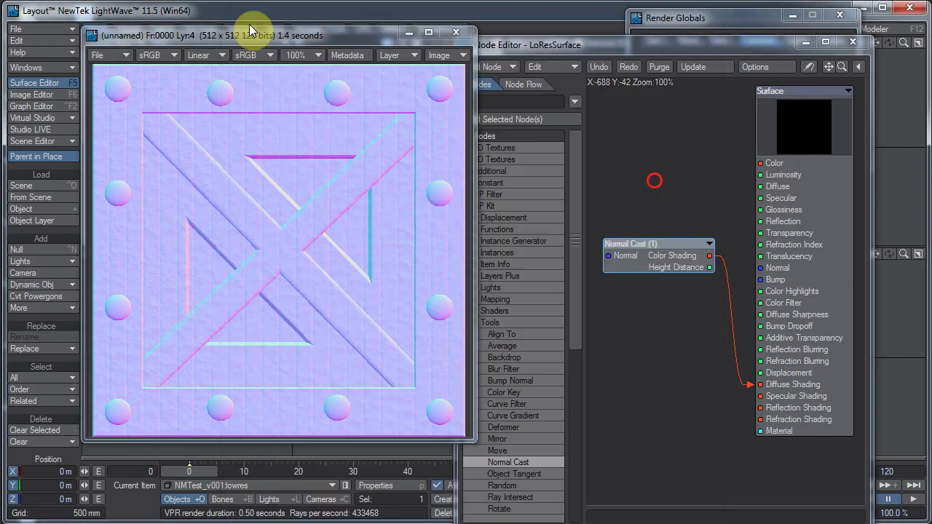
pyautogui.click(239, 35)
pyautogui.moveTo(223, 36); pyautogui.dragTo(204, 32)
# - Set the rendered image's alpha and RGB save color spaces to Linear and widen the image viewer
pyautogui.click(193, 52)
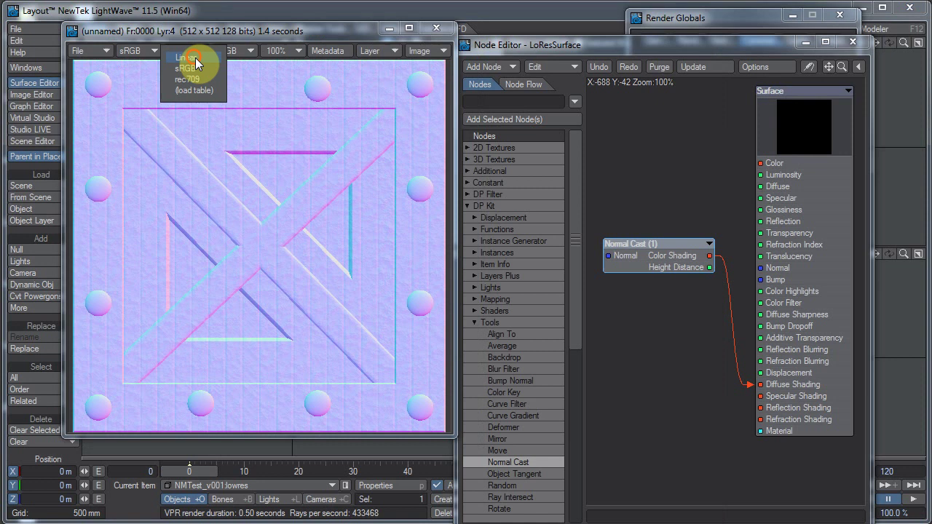
pyautogui.click(196, 57)
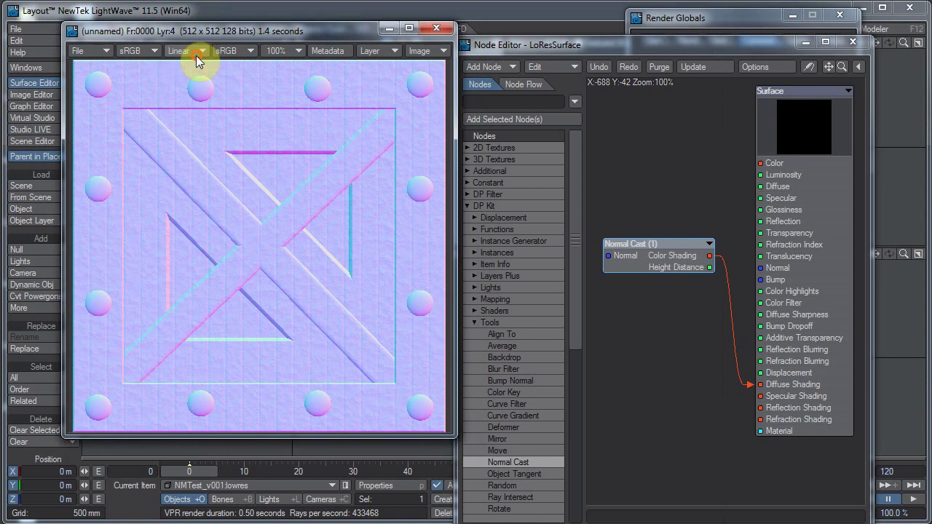
pyautogui.click(142, 50)
pyautogui.click(145, 40)
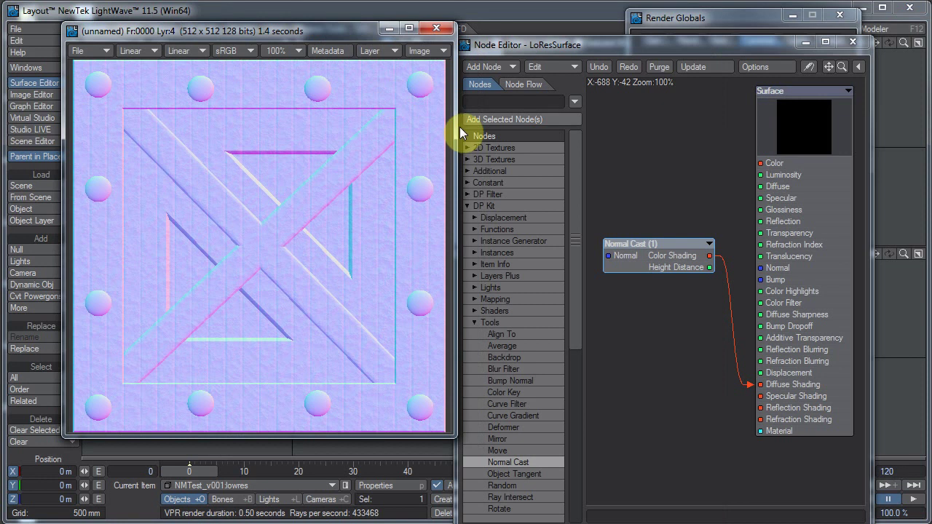
pyautogui.moveTo(456, 129); pyautogui.dragTo(665, 115)
# - Save the rendered normal map as a 24-bit PNG named NMTest.png in the MiscProjects Images folder and close the image viewer
pyautogui.click(90, 48)
pyautogui.moveTo(90, 53)
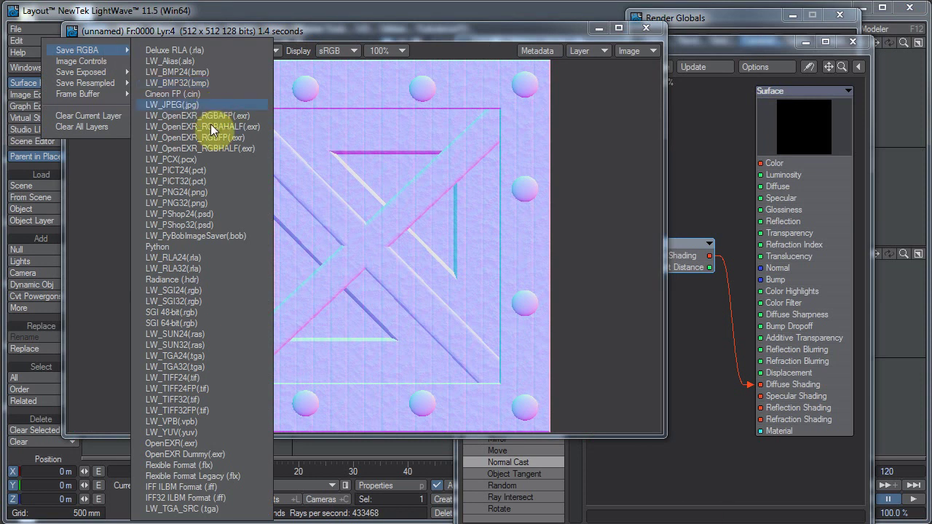
pyautogui.click(204, 191)
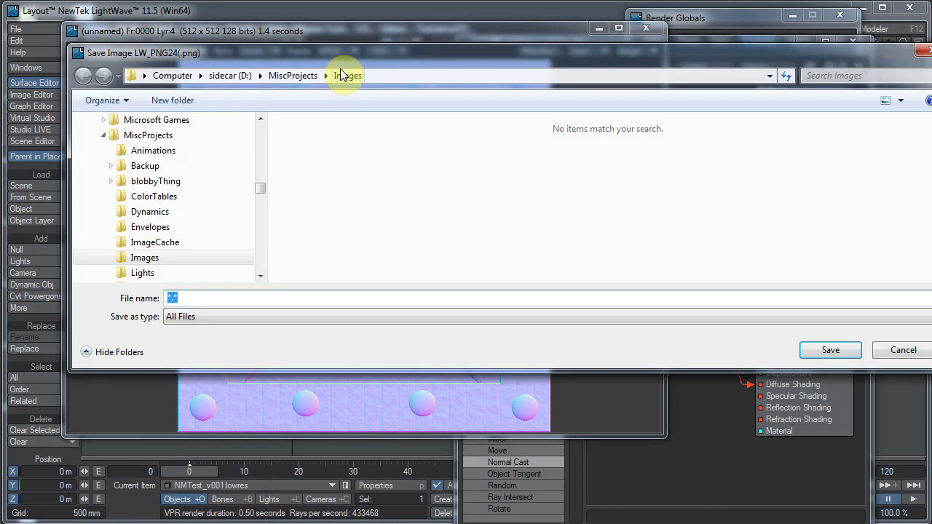
pyautogui.click(199, 302)
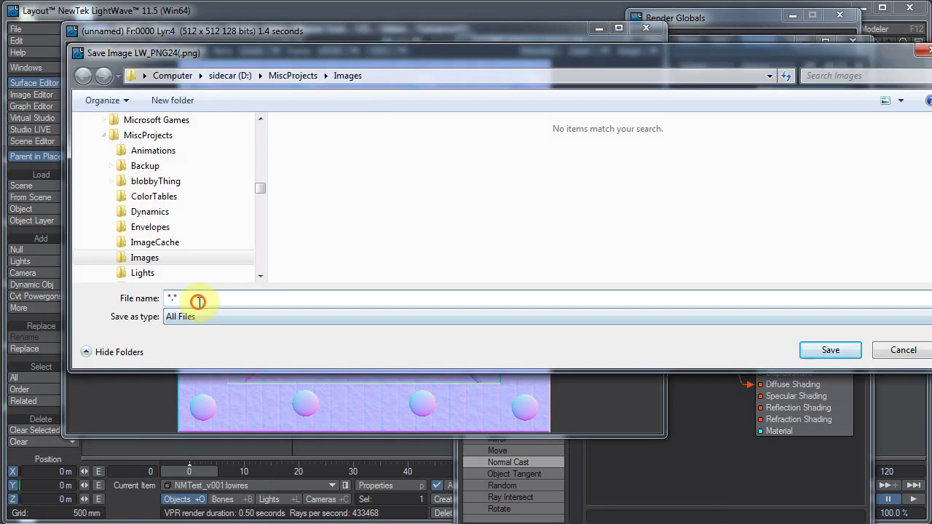
pyautogui.moveTo(199, 302); pyautogui.dragTo(78, 270)
pyautogui.write('NM')
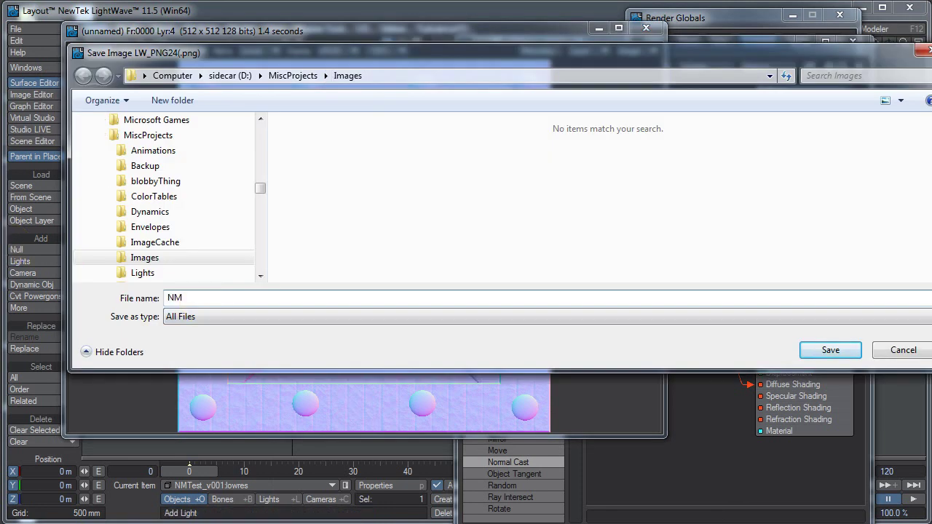
pyautogui.write('Test.png')
pyautogui.press('Return')
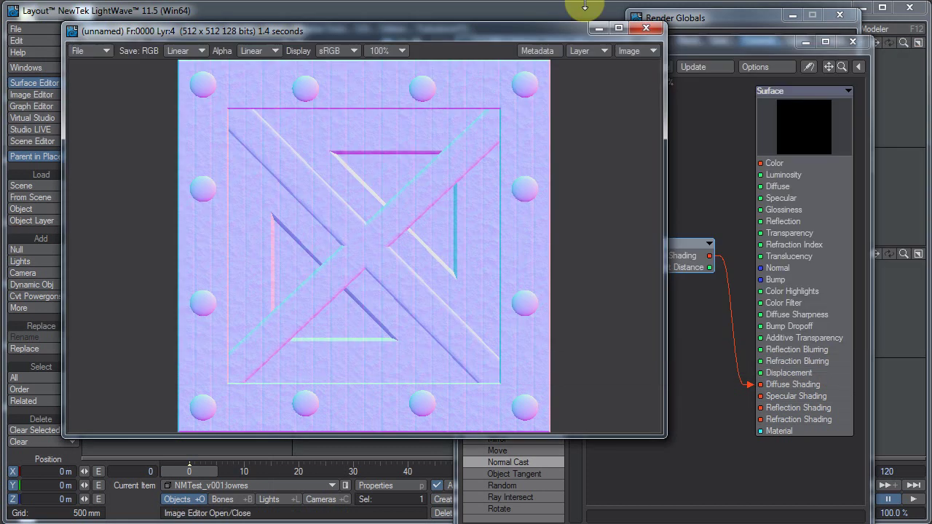
pyautogui.click(652, 29)
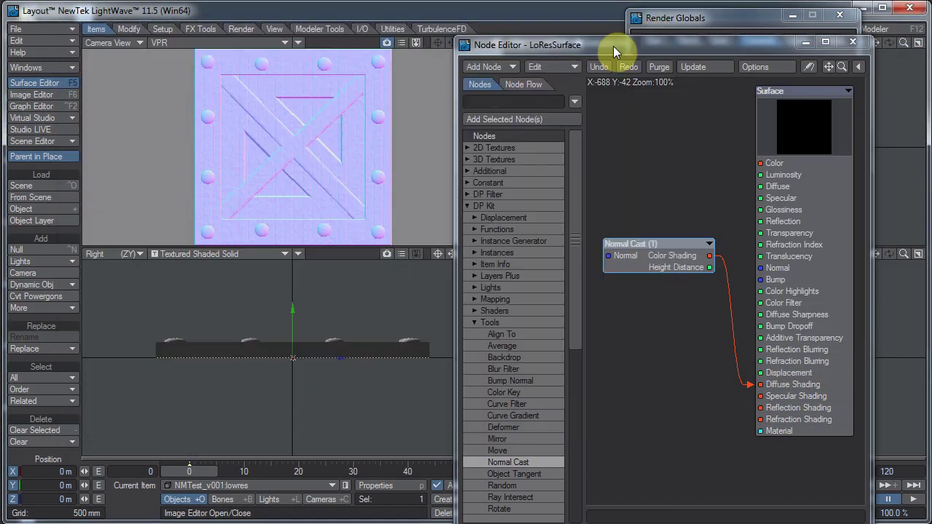
# - Move the Node Editor aside and deactivate the NMTest_v001:hires object in the Scene Editor
pyautogui.click(567, 45)
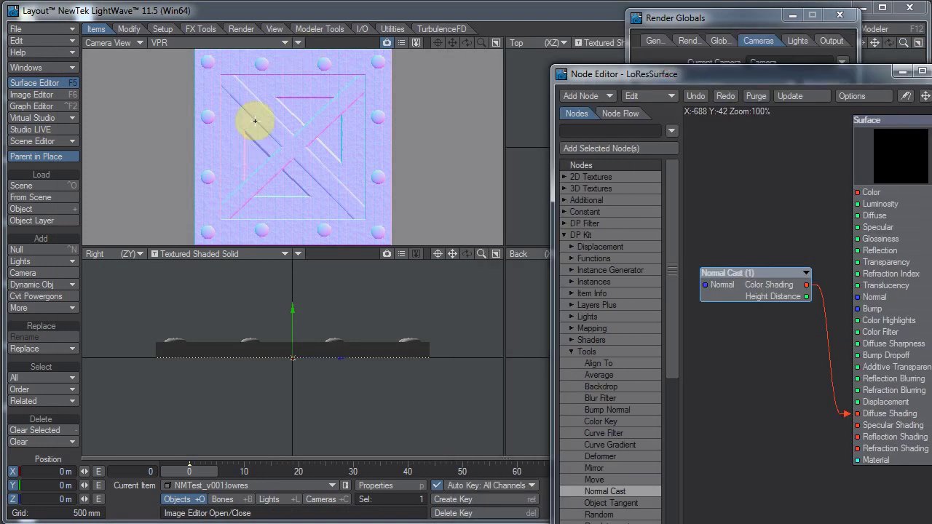
pyautogui.click(20, 141)
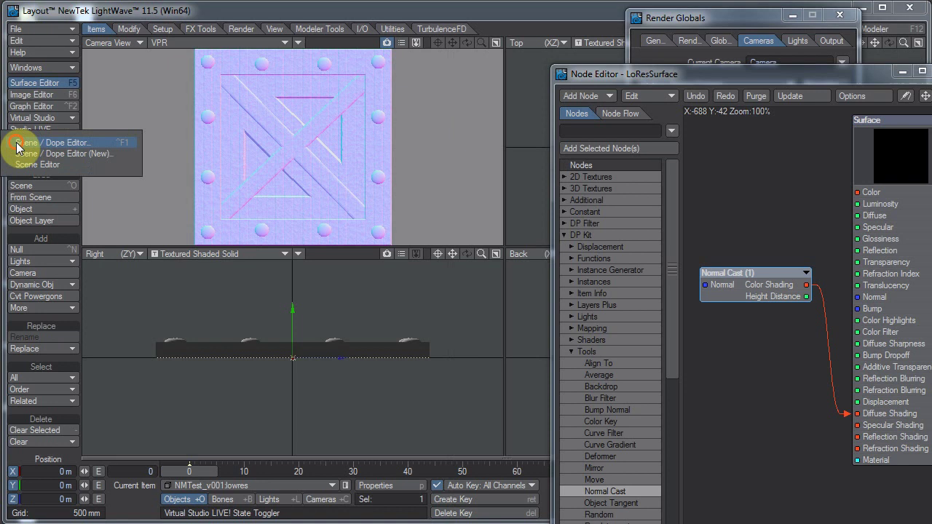
pyautogui.click(21, 140)
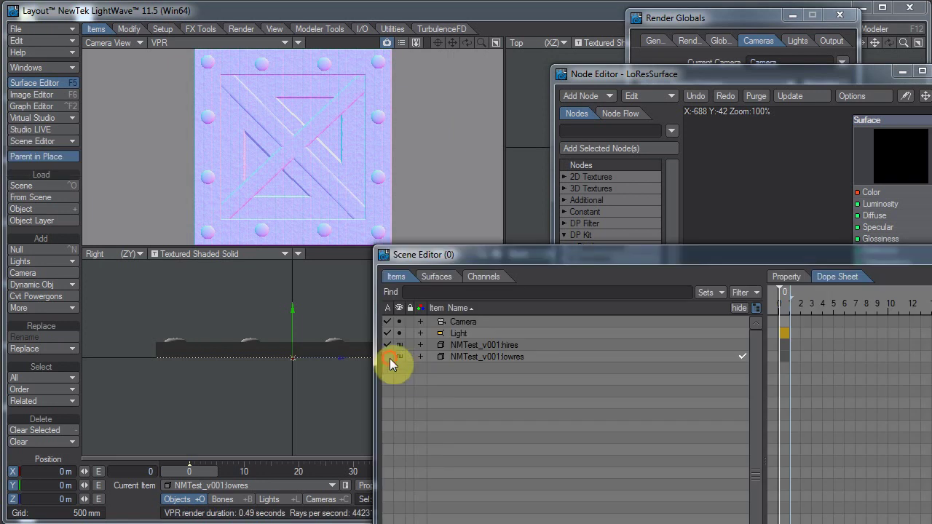
pyautogui.click(389, 358)
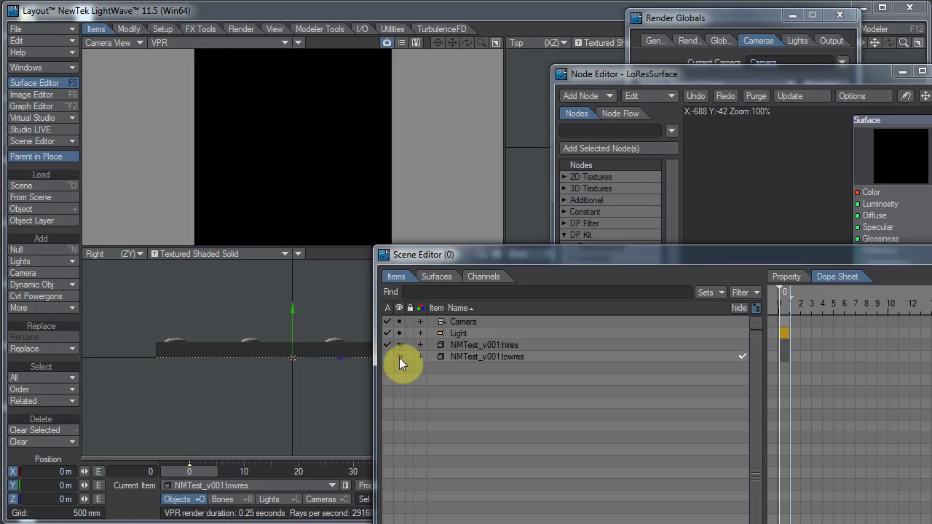
pyautogui.click(391, 346)
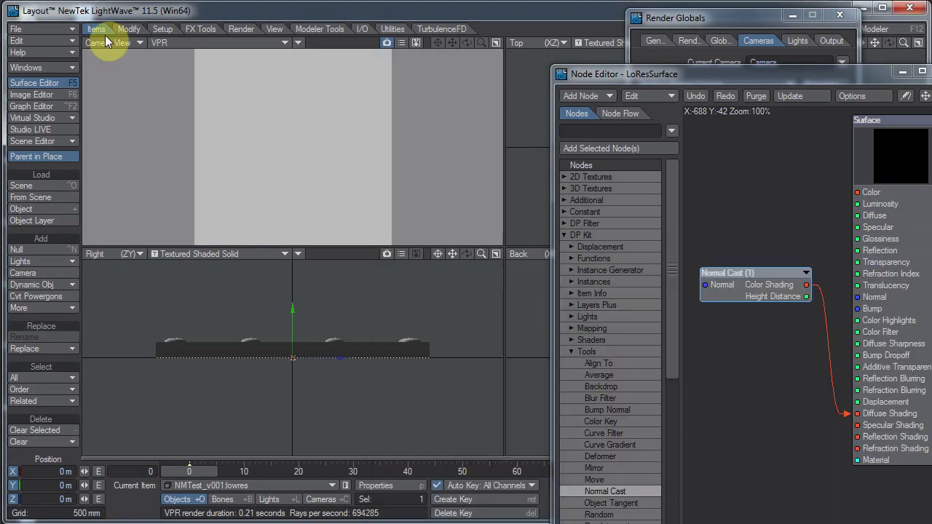
# - Change the scene camera's type to Perspective Camera in its properties
pyautogui.click(105, 41)
pyautogui.click(286, 519)
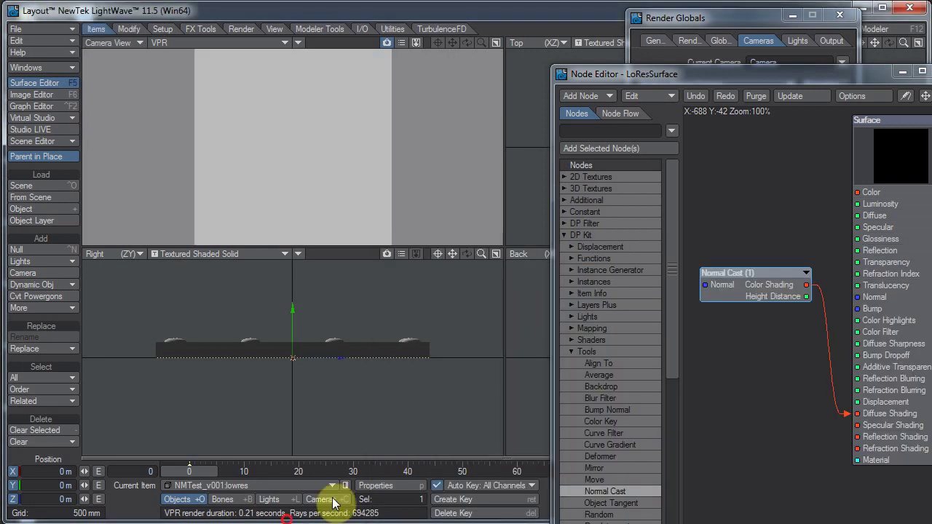
pyautogui.click(333, 500)
pyautogui.click(389, 488)
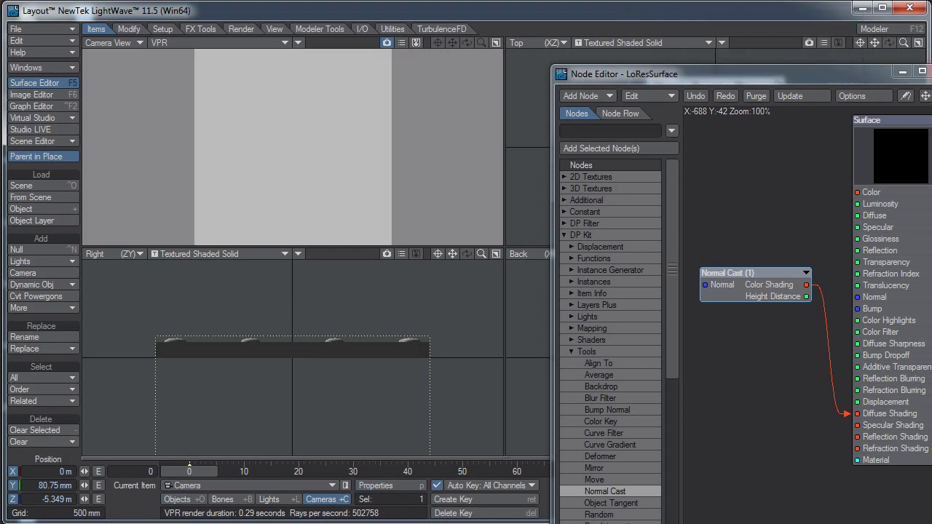
pyautogui.click(357, 513)
pyautogui.click(383, 484)
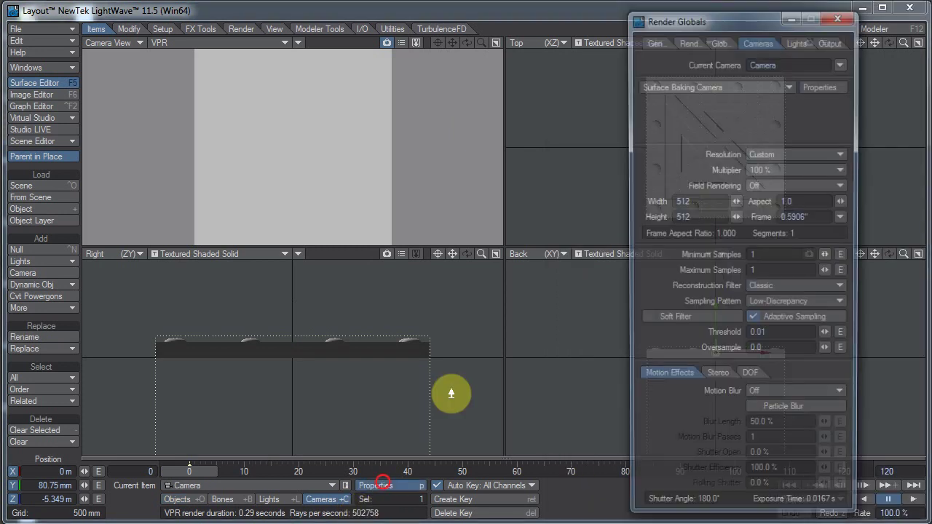
pyautogui.click(694, 84)
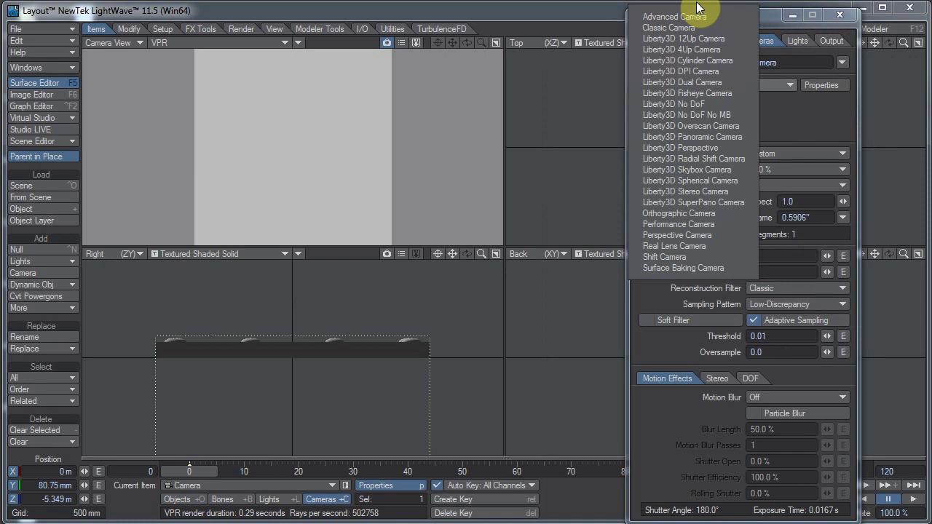
pyautogui.click(716, 237)
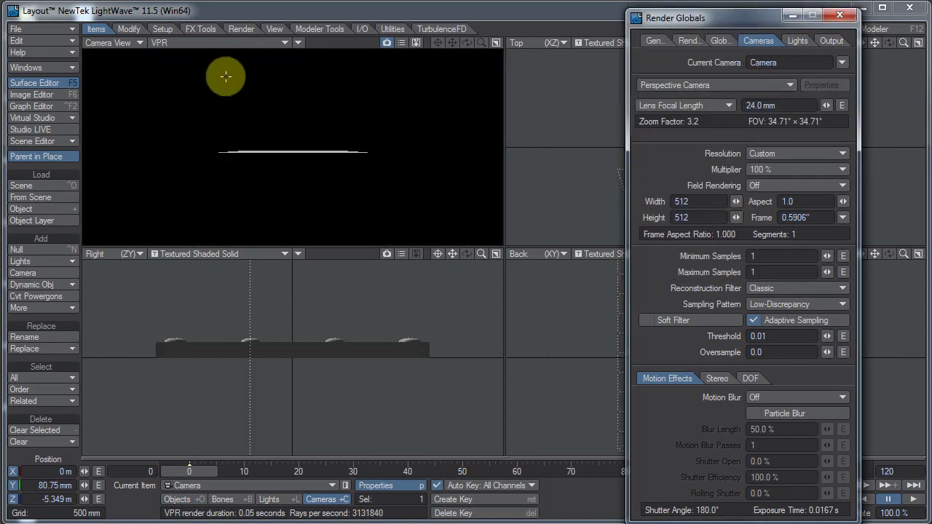
# - Raise and rotate the camera to frame the low-res plate from above, with about 3° heading and 19.2° pitch
pyautogui.moveTo(303, 152); pyautogui.dragTo(471, 260, button='right')
pyautogui.moveTo(302, 151); pyautogui.dragTo(303, 150, button='right')
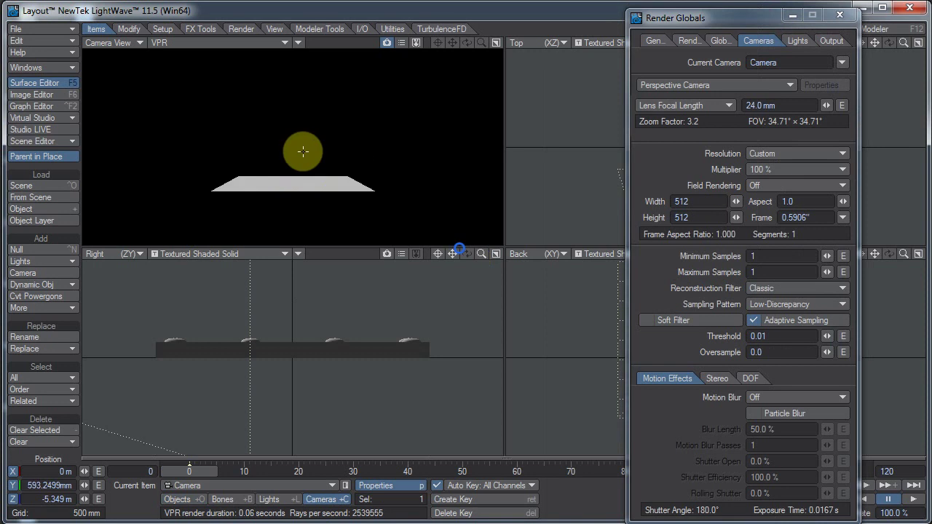
pyautogui.press('y')
pyautogui.moveTo(303, 152); pyautogui.dragTo(471, 264)
pyautogui.press('t')
pyautogui.press('y')
pyautogui.moveTo(304, 159)
pyautogui.mouseDown()
pyautogui.moveTo(471, 263)
pyautogui.moveTo(460, 249)
pyautogui.mouseUp()
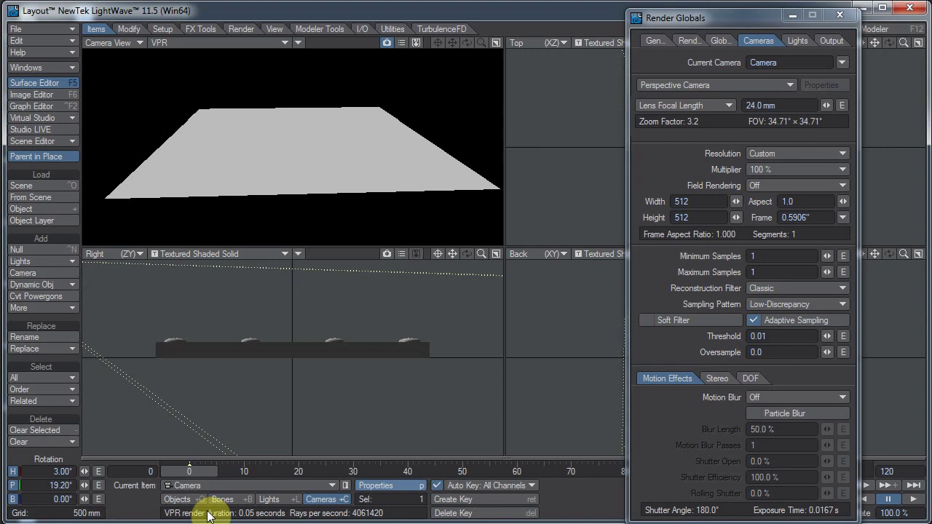
# - Turn on Cast, Receive and Self Shadow and turn off Unseen by Rays for the lowres object, and close its properties
pyautogui.click(168, 499)
pyautogui.click(407, 485)
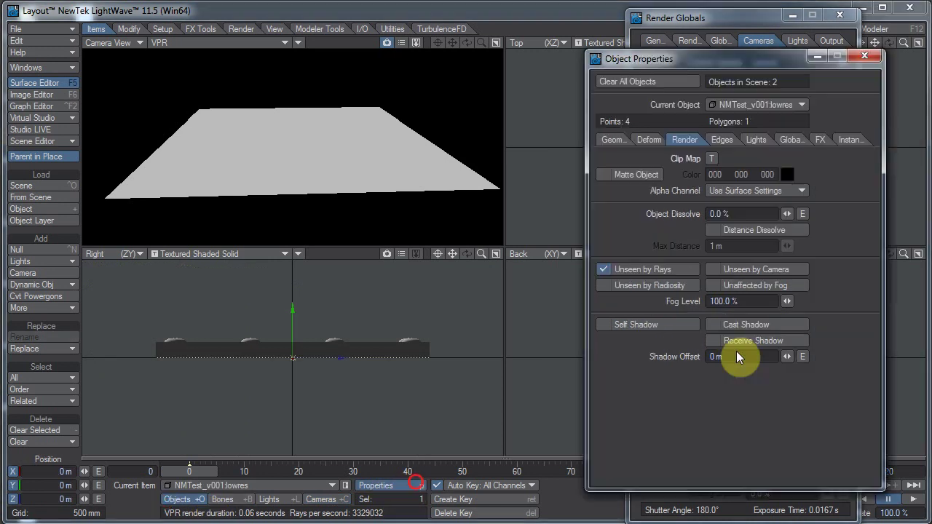
pyautogui.click(734, 327)
pyautogui.click(733, 342)
pyautogui.click(654, 325)
pyautogui.click(655, 271)
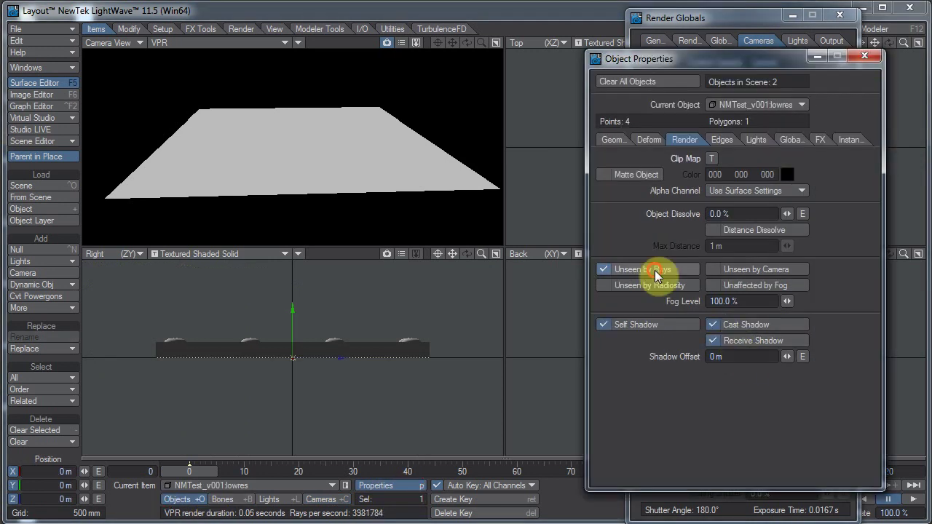
pyautogui.click(657, 271)
pyautogui.click(864, 57)
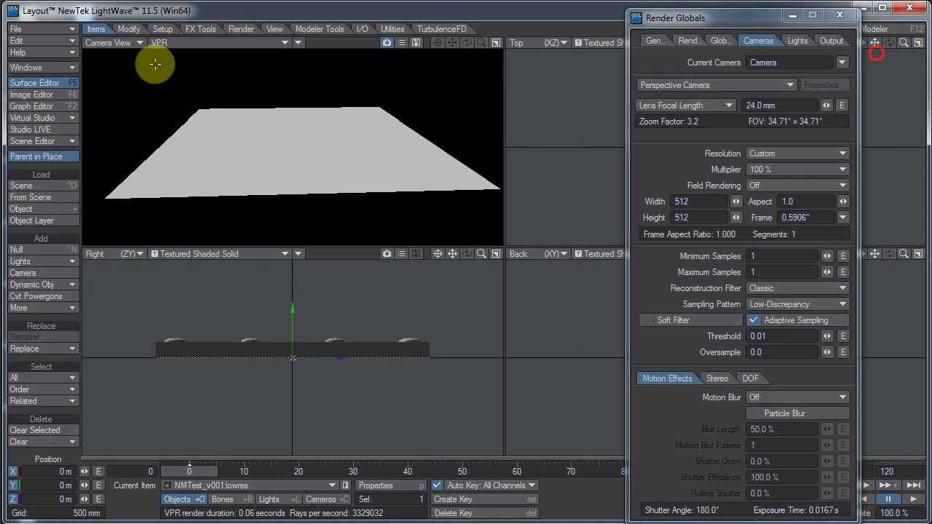
# - Open LoResSurface's nodes from the Surface Editor and disconnect Normal Cast from the Diffuse Shading input
pyautogui.click(286, 160)
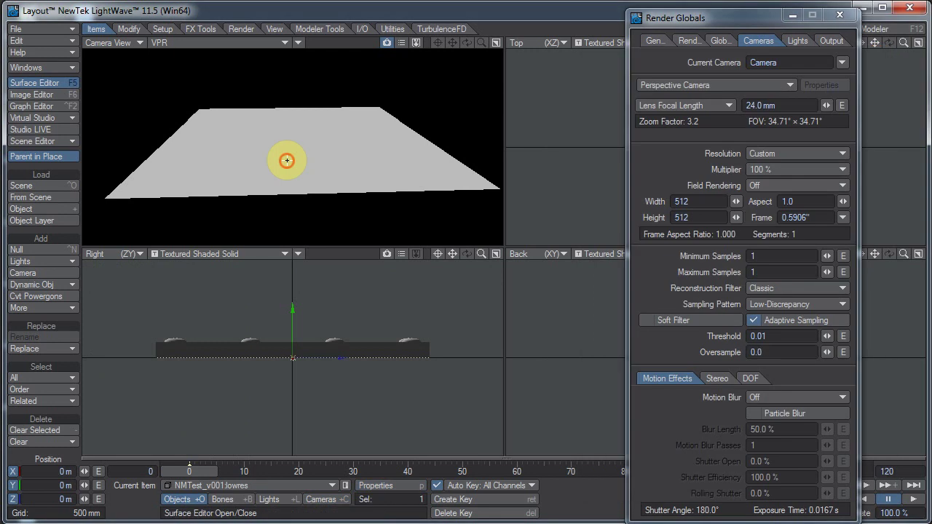
pyautogui.click(287, 161)
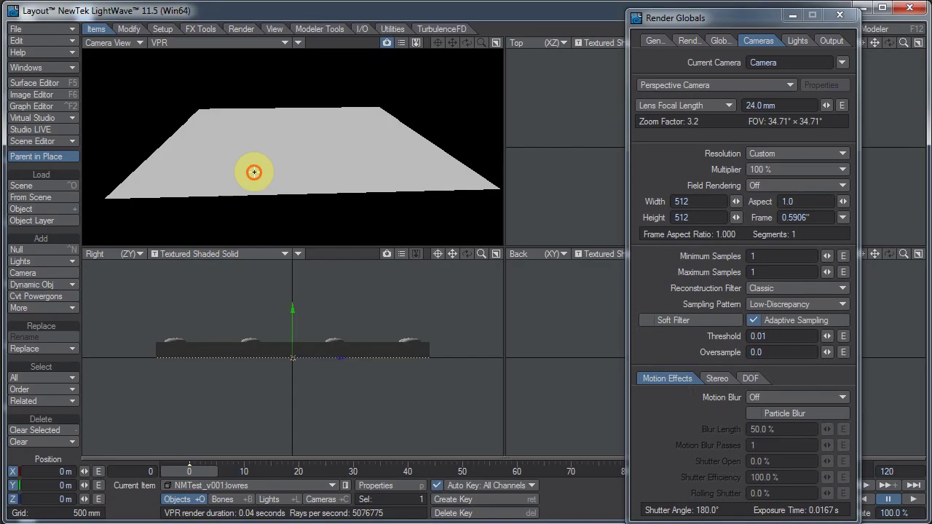
pyautogui.press('F5')
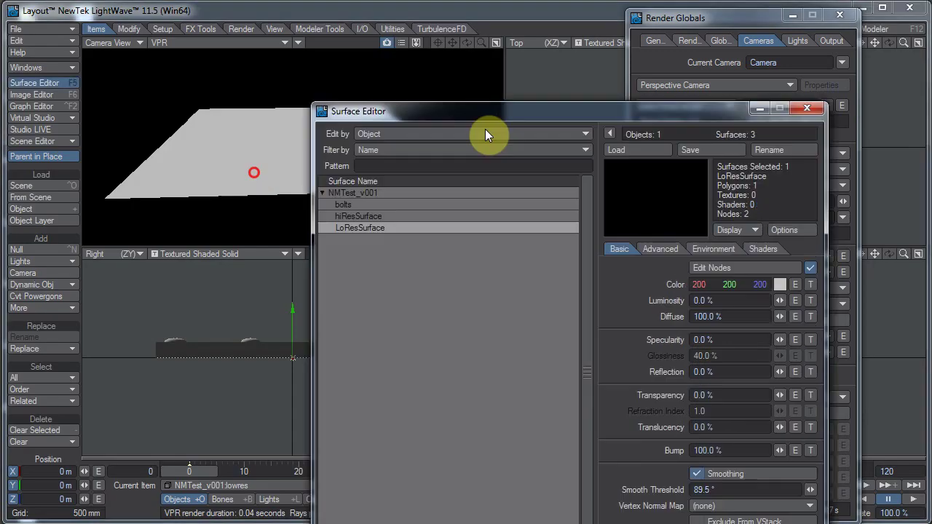
pyautogui.moveTo(503, 108); pyautogui.dragTo(583, 20)
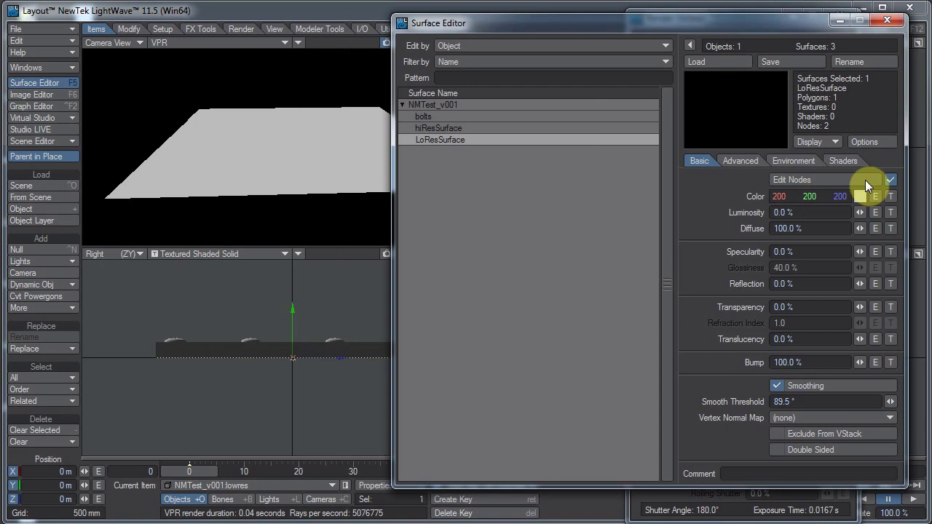
pyautogui.click(846, 178)
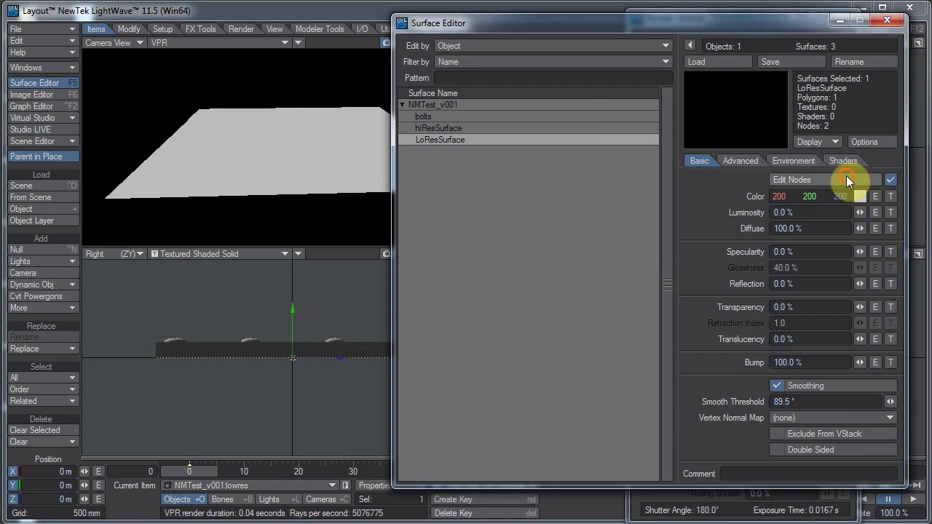
pyautogui.click(844, 413)
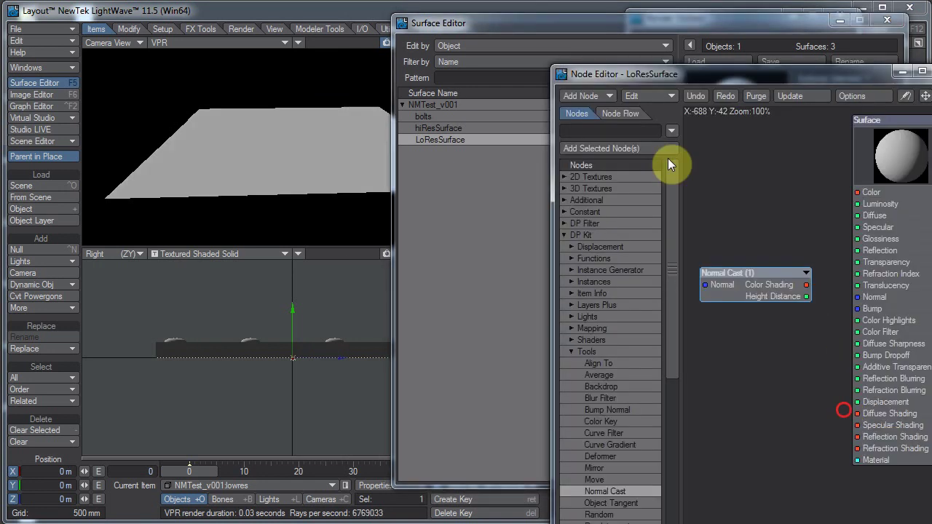
# - Add a 2D Textures NormalMap node and connect its Normal output to the surface's Normal input
pyautogui.click(559, 177)
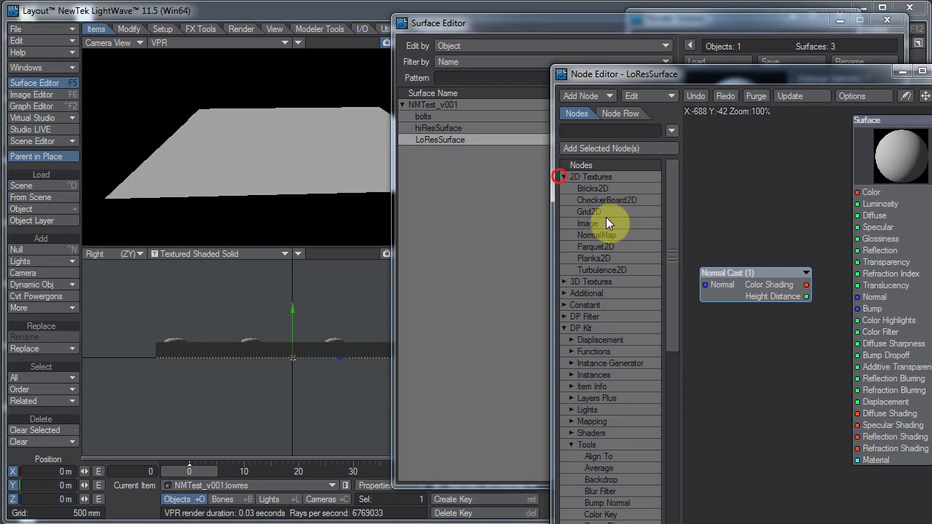
pyautogui.doubleClick(604, 235)
pyautogui.moveTo(842, 281); pyautogui.dragTo(881, 300)
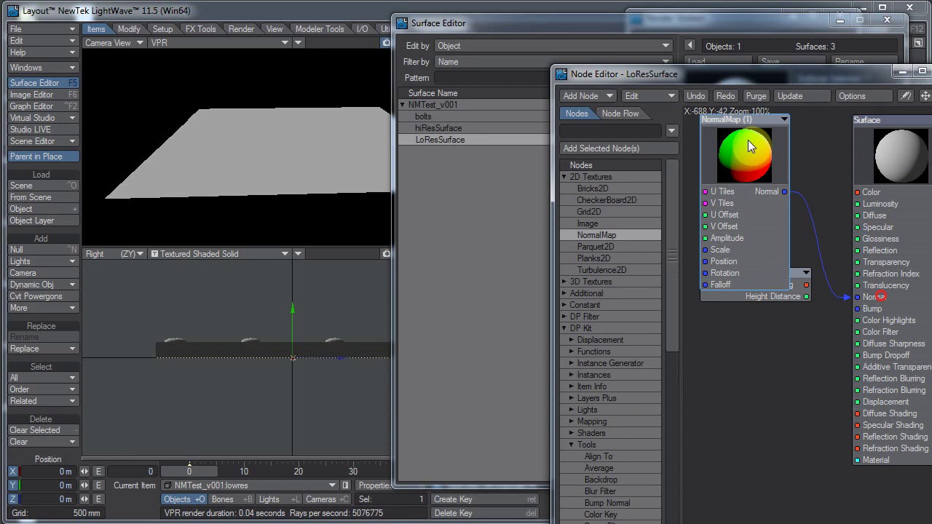
# - Load NMTest.png from the Images folder as the image of the NormalMap node
pyautogui.doubleClick(748, 142)
pyautogui.click(720, 92)
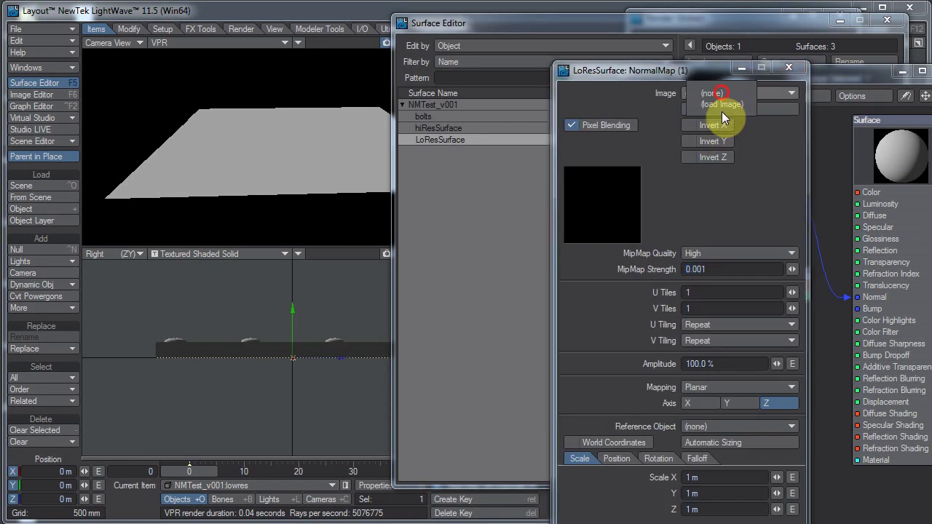
pyautogui.click(722, 105)
pyautogui.click(602, 199)
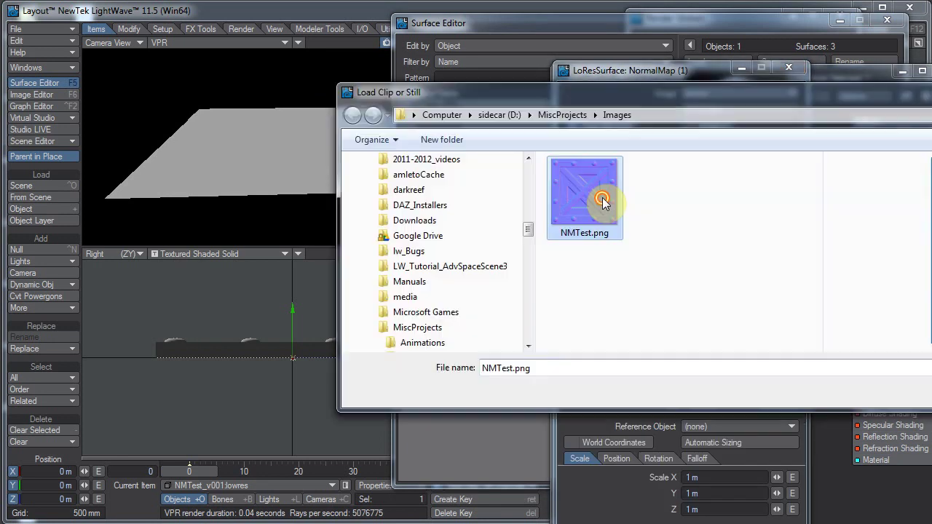
pyautogui.doubleClick(602, 200)
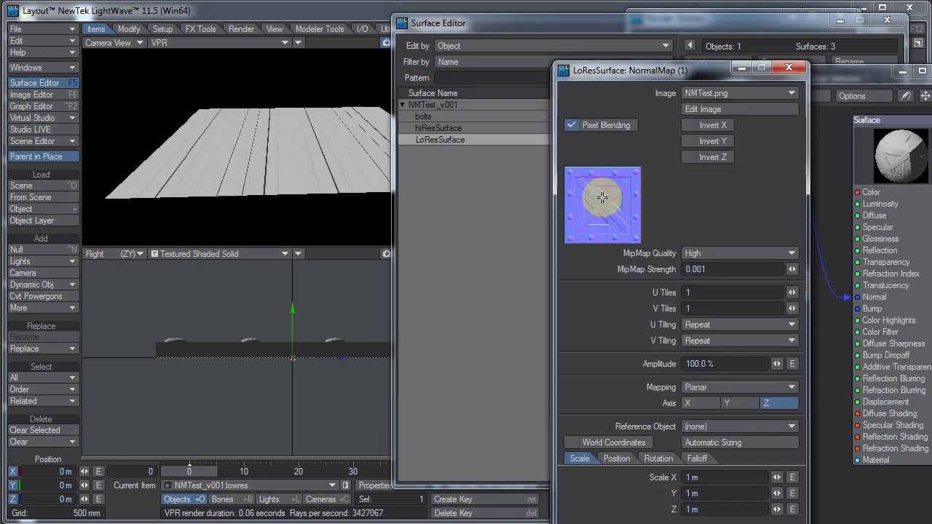
# - Set the NormalMap node's mapping to UV Map and assign the LoResUV map
pyautogui.click(729, 387)
pyautogui.click(739, 444)
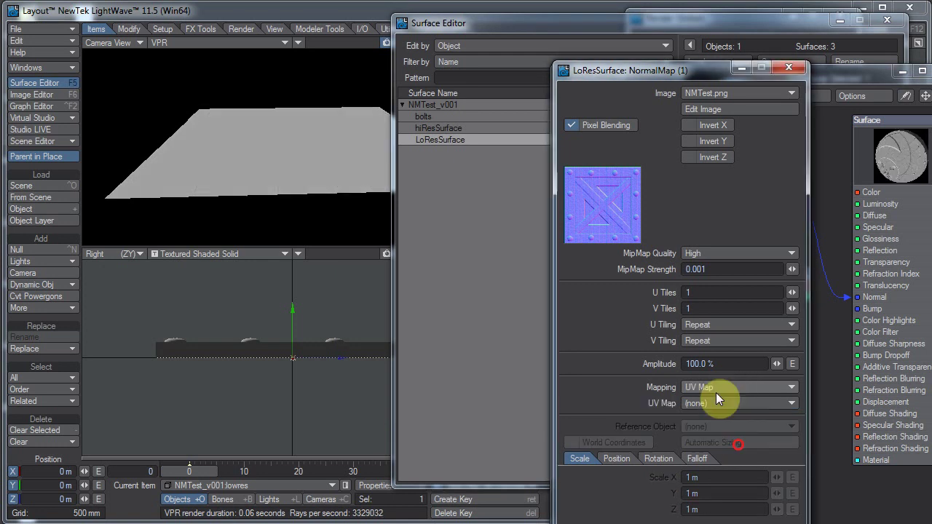
pyautogui.click(717, 403)
pyautogui.click(719, 424)
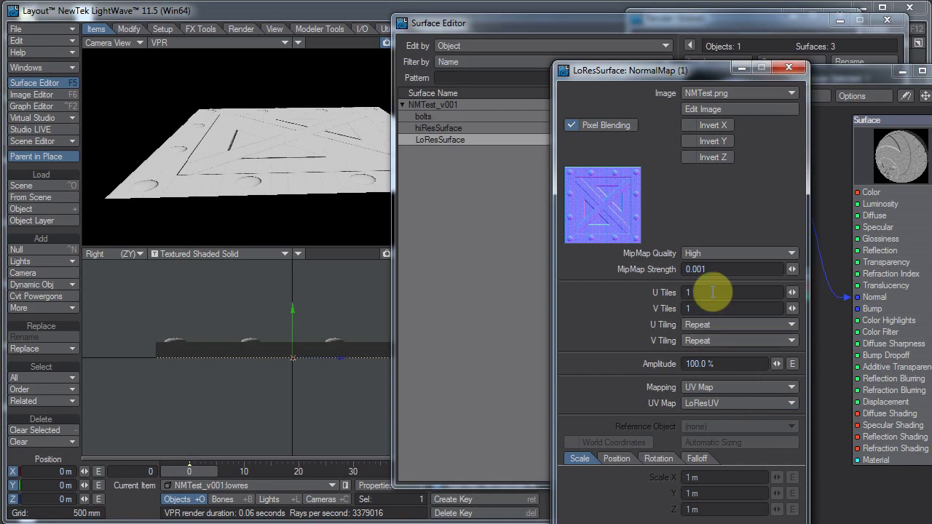
# - Set the NormalMap node's MipMap Quality to Off and disable Pixel Blending
pyautogui.click(726, 253)
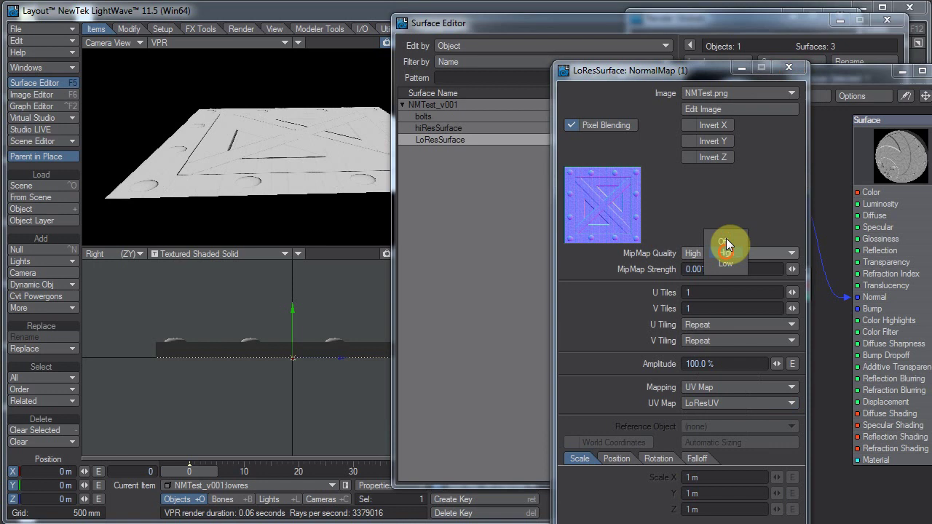
pyautogui.click(726, 243)
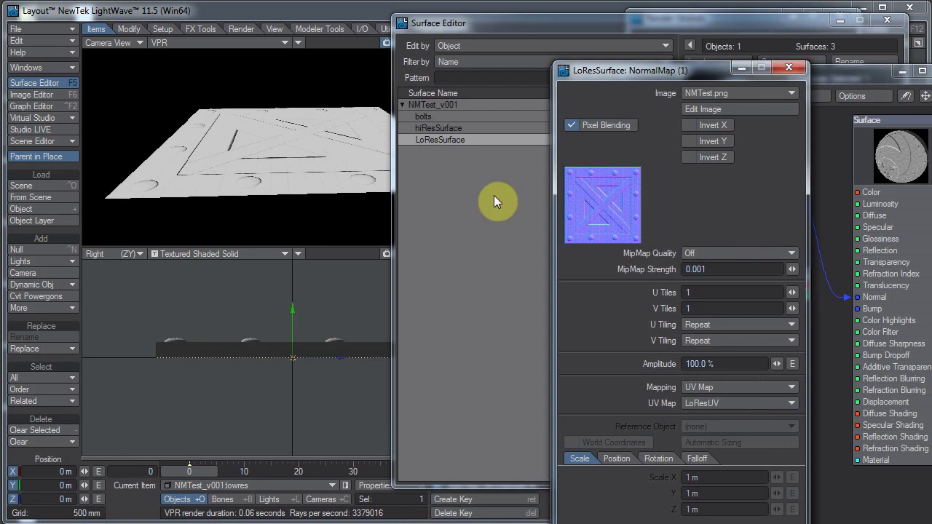
pyautogui.click(572, 125)
# - Select the camera, raise it and tilt it down at the plate, to about 3.5° heading and 34.5° pitch
pyautogui.click(386, 148)
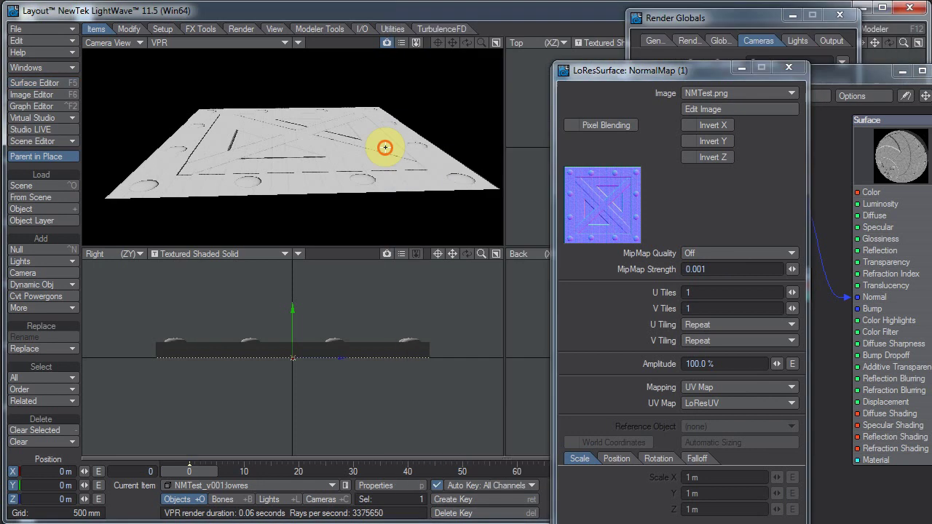
pyautogui.click(354, 160)
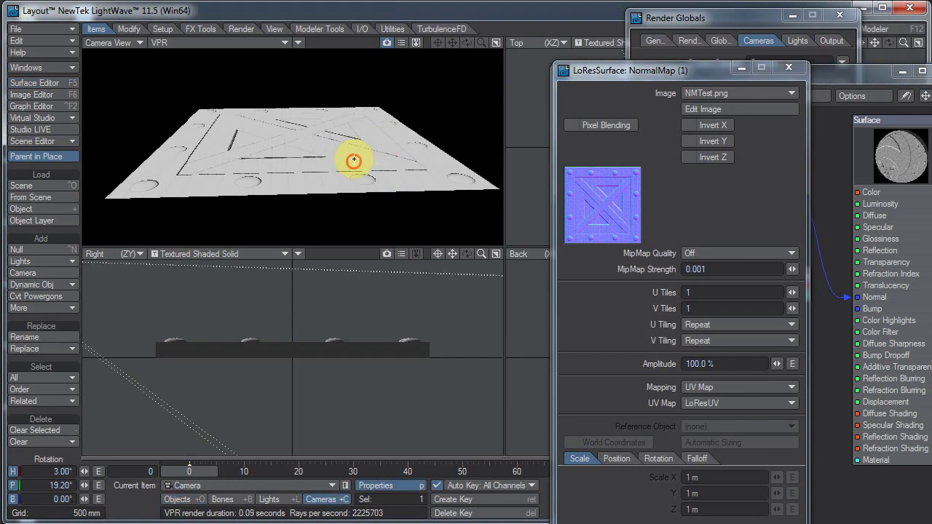
pyautogui.press('t')
pyautogui.moveTo(356, 158); pyautogui.dragTo(471, 259, button='right')
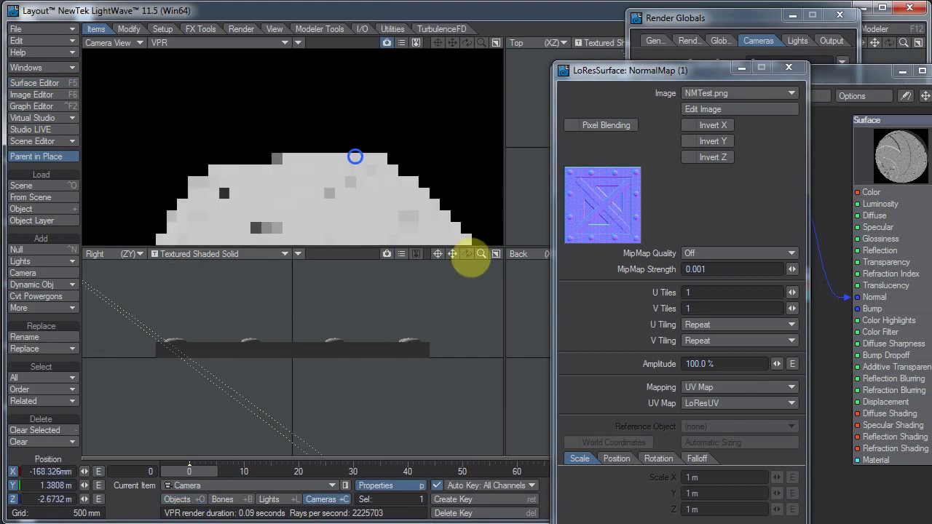
pyautogui.press('y')
pyautogui.moveTo(355, 156); pyautogui.dragTo(471, 260)
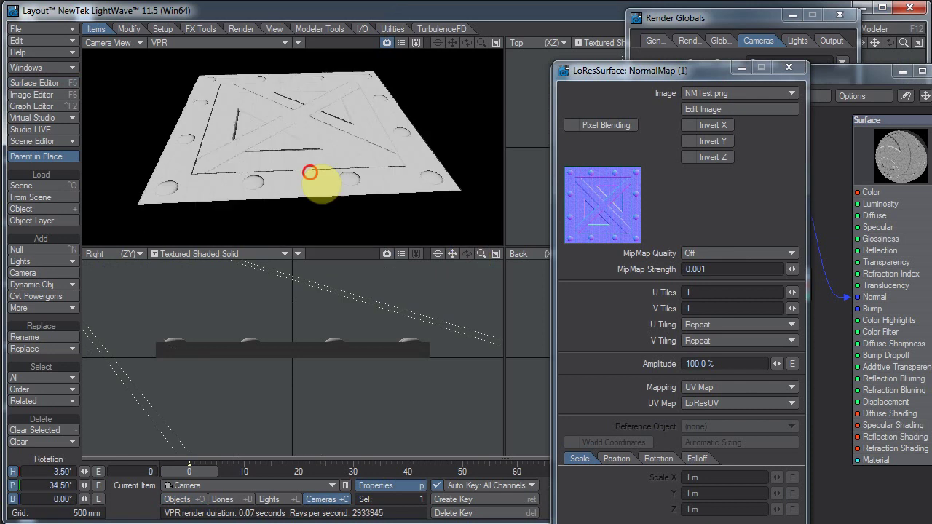
pyautogui.click(375, 180)
pyautogui.moveTo(333, 232)
pyautogui.mouseDown()
pyautogui.moveTo(470, 259)
pyautogui.moveTo(333, 236)
pyautogui.mouseUp()
pyautogui.hotkey('ctrl', 'z')
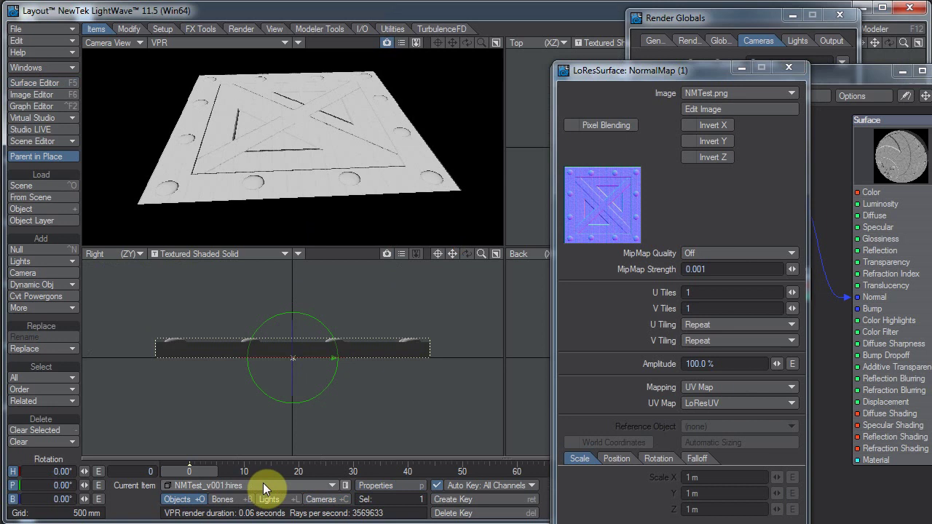
# - Make the lowres object current and rotate it to about 5.1° heading and -63.9° pitch
pyautogui.moveTo(263, 483); pyautogui.dragTo(269, 327)
pyautogui.moveTo(277, 183); pyautogui.dragTo(474, 245)
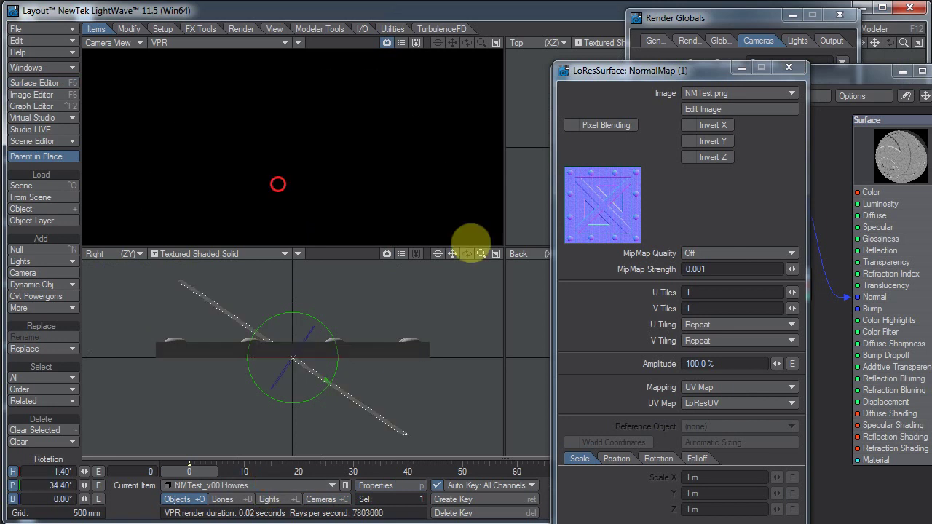
pyautogui.moveTo(605, 252); pyautogui.dragTo(460, 248)
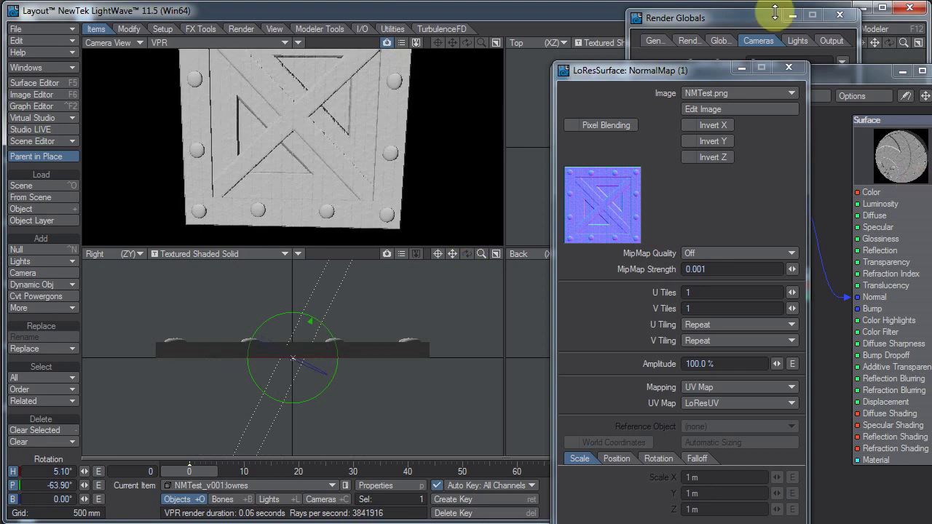
# - Close the node editor, try 20% Specularity on LoResSurface and settle on 60%, and close the Surface Editor
pyautogui.click(733, 29)
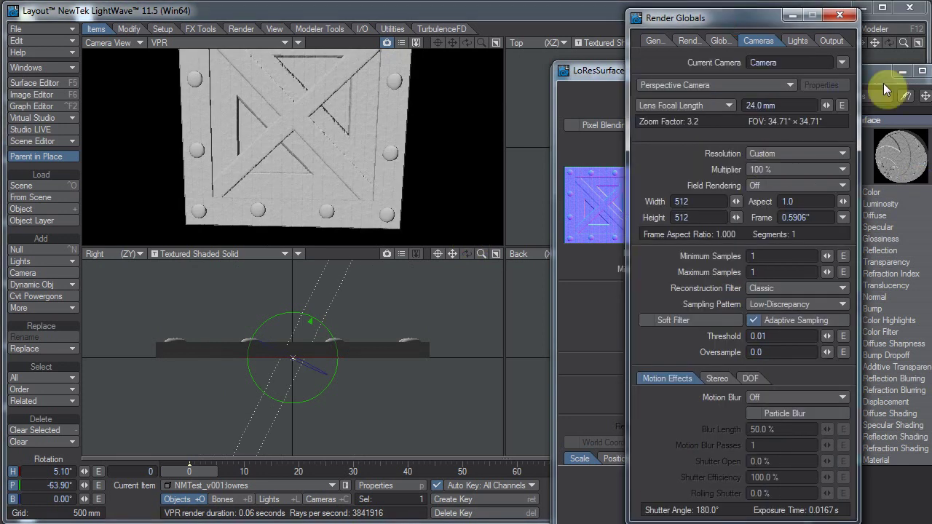
pyautogui.moveTo(884, 83); pyautogui.dragTo(731, 307)
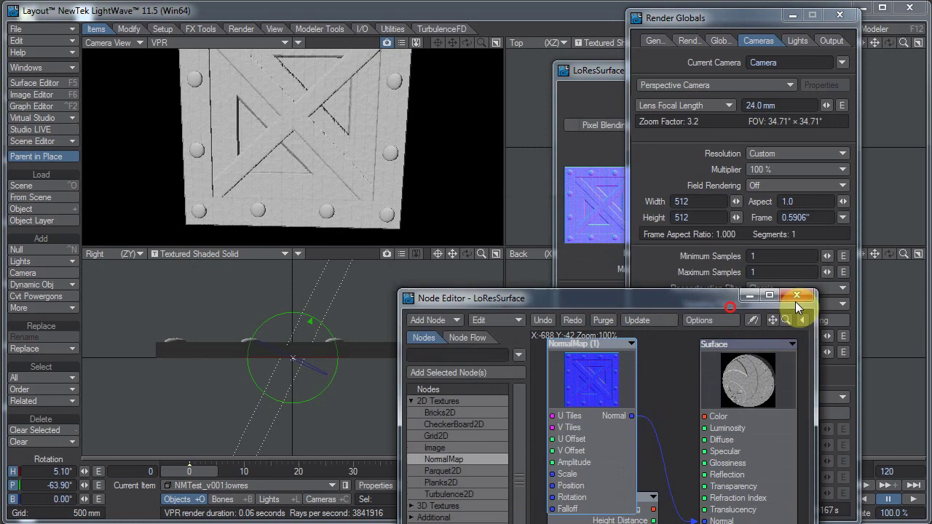
pyautogui.click(797, 296)
pyautogui.press('F5')
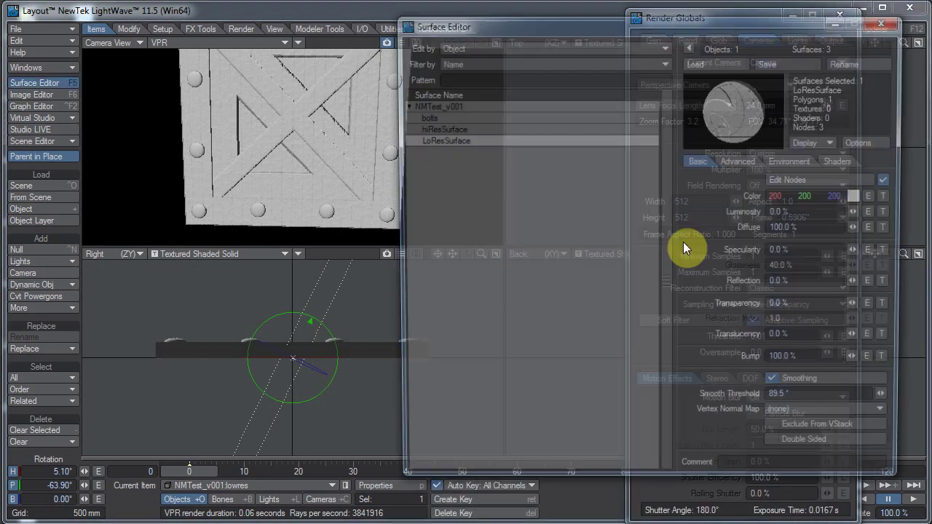
pyautogui.click(828, 254)
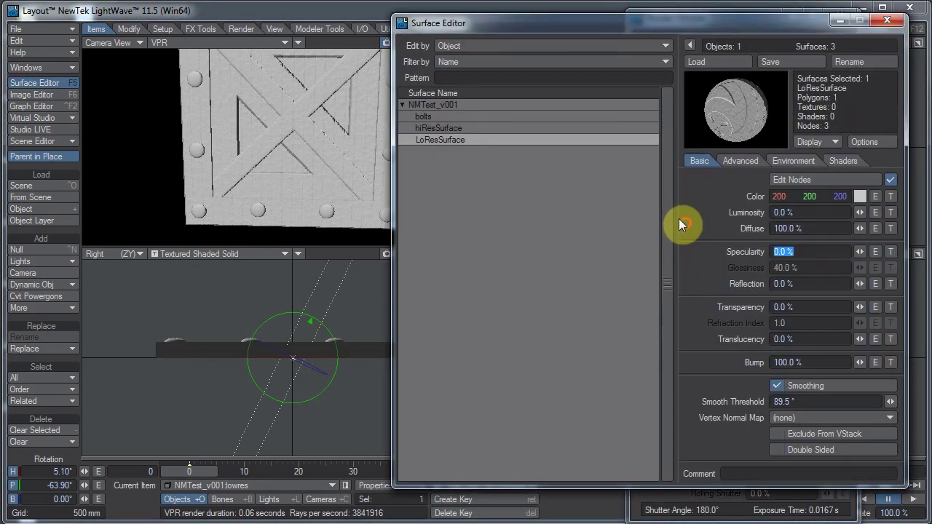
pyautogui.write('20')
pyautogui.press('Tab')
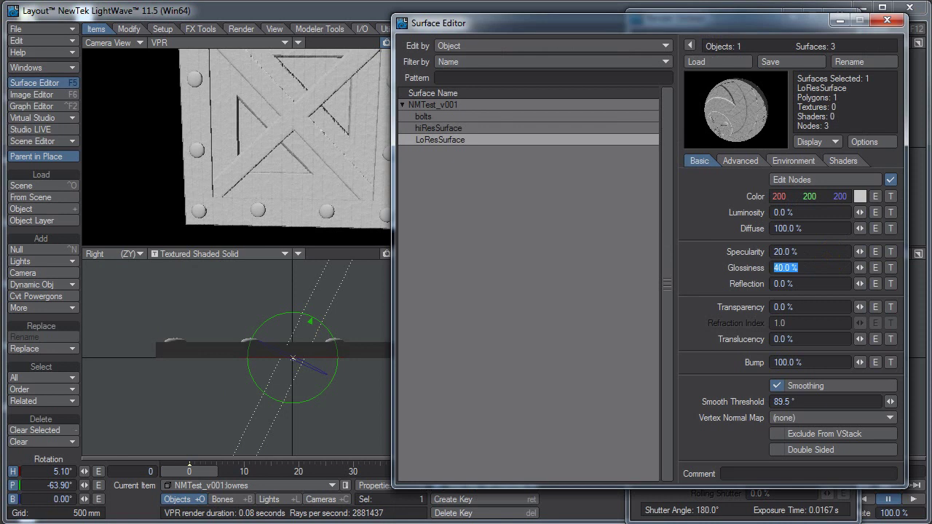
pyautogui.click(825, 254)
pyautogui.write('60')
pyautogui.press('Tab')
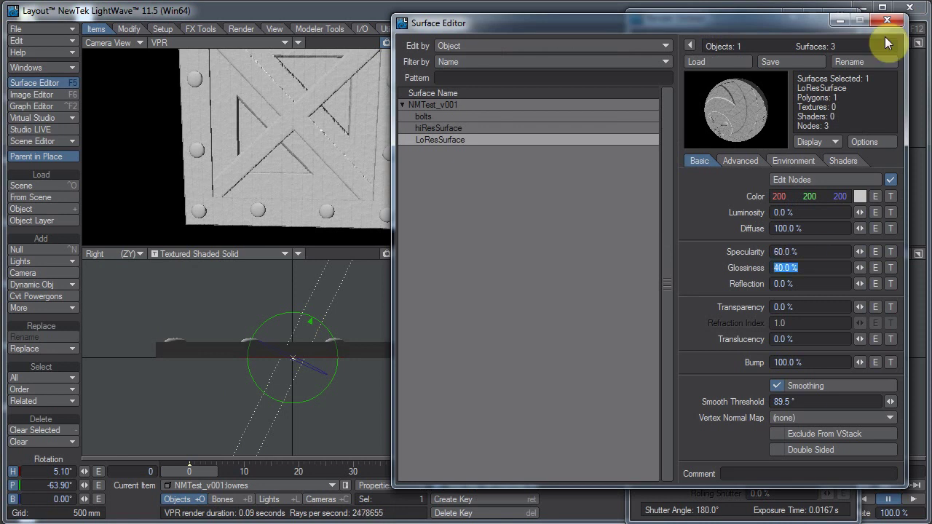
pyautogui.click(887, 20)
# - Rotate the lowres plate to about -18.3° heading and -43.7° pitch to catch the light differently
pyautogui.moveTo(381, 112); pyautogui.dragTo(357, 165)
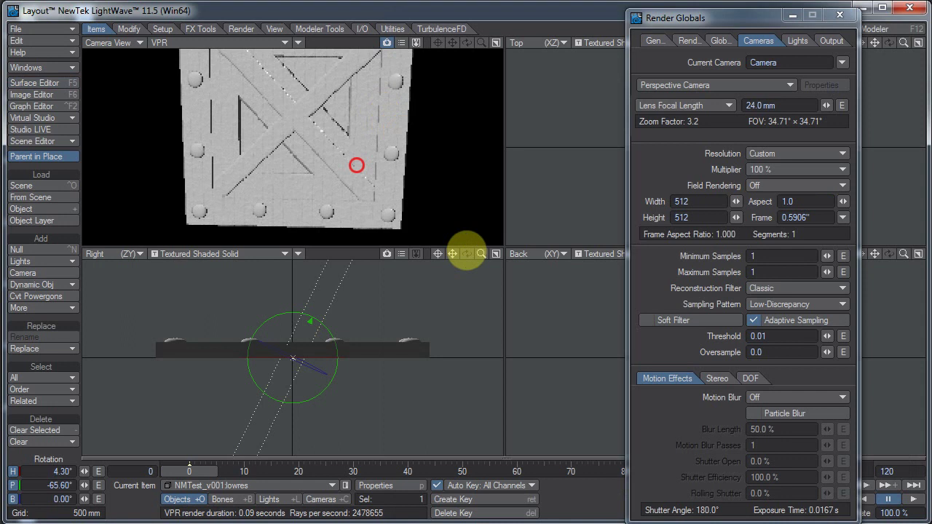
pyautogui.moveTo(466, 253); pyautogui.dragTo(413, 165)
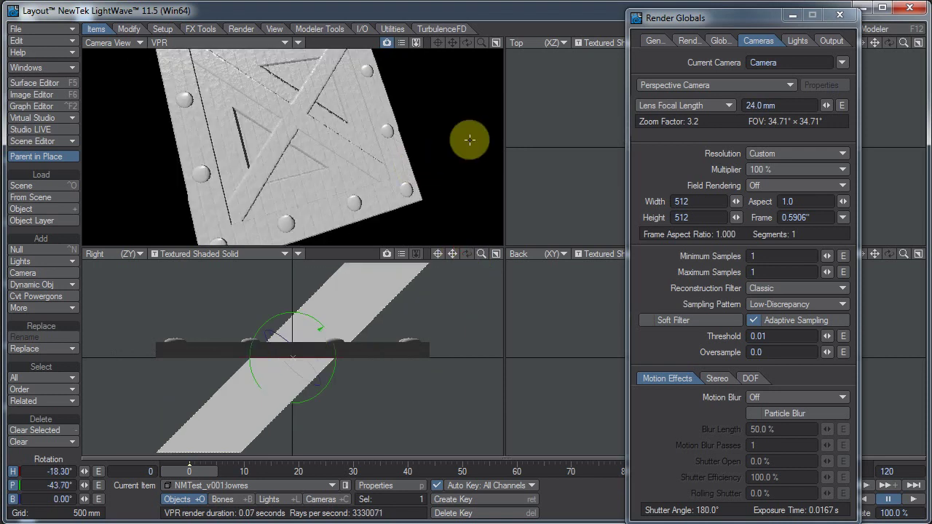
# - Check the NormalMap node's settings, and set the Color Space RGB of NMTest.png to Linear in the Image Editor
pyautogui.press('F5')
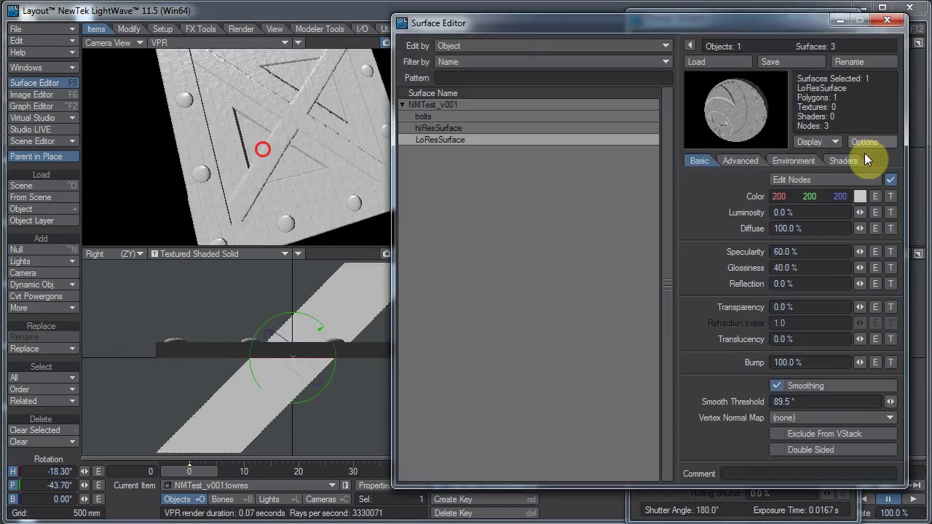
pyautogui.click(844, 179)
pyautogui.doubleClick(604, 339)
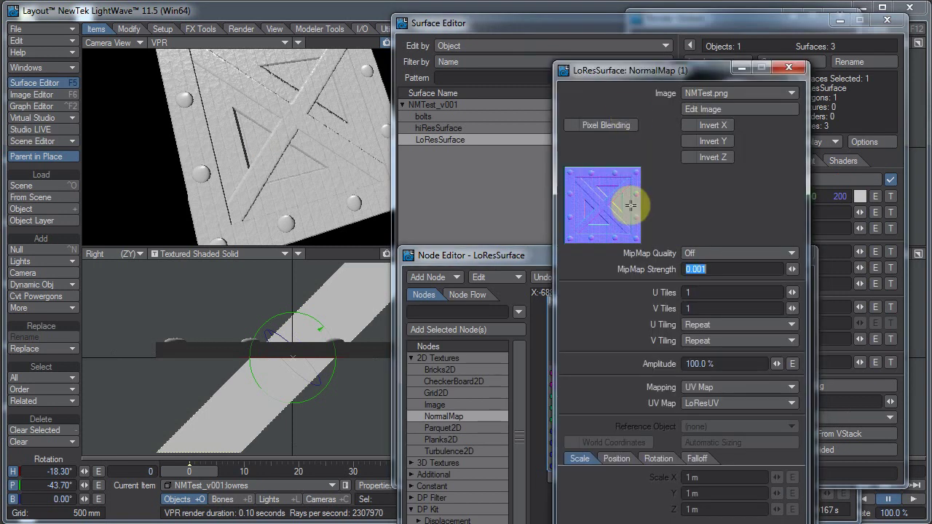
pyautogui.click(791, 67)
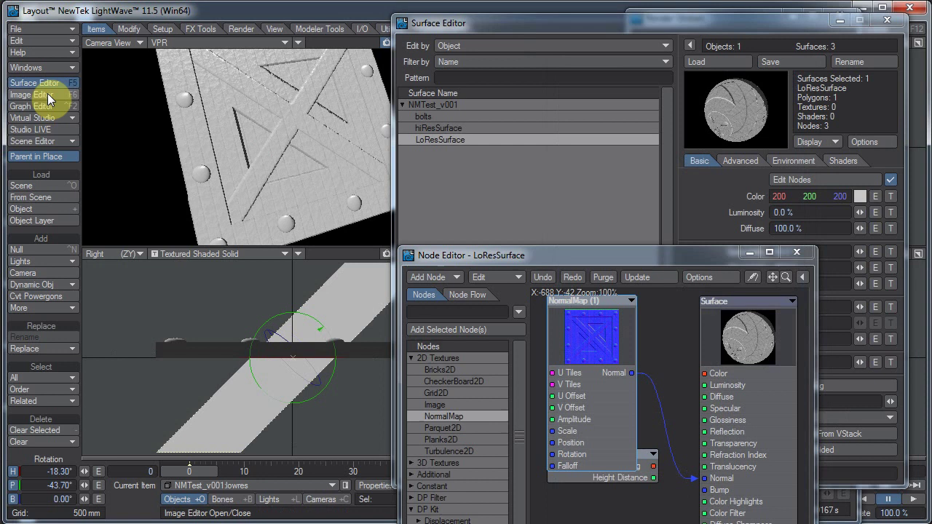
pyautogui.click(43, 95)
pyautogui.click(646, 75)
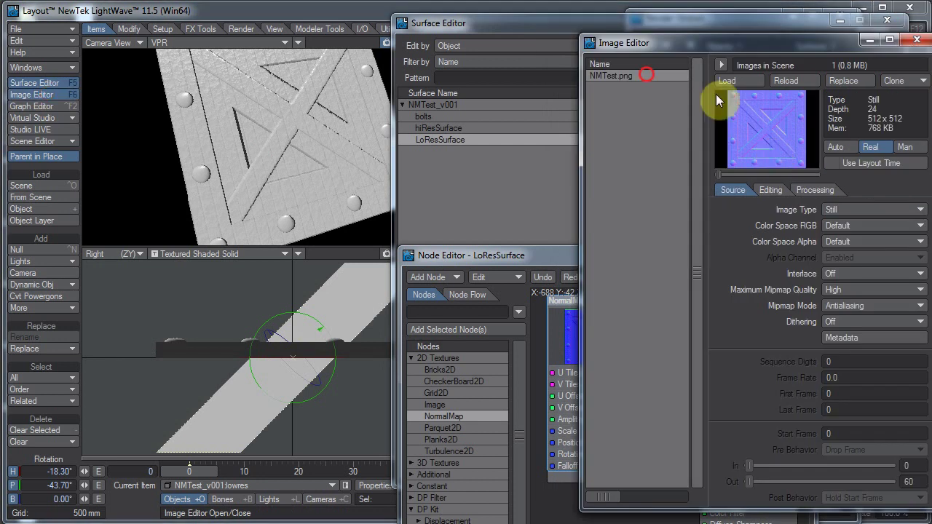
pyautogui.click(854, 226)
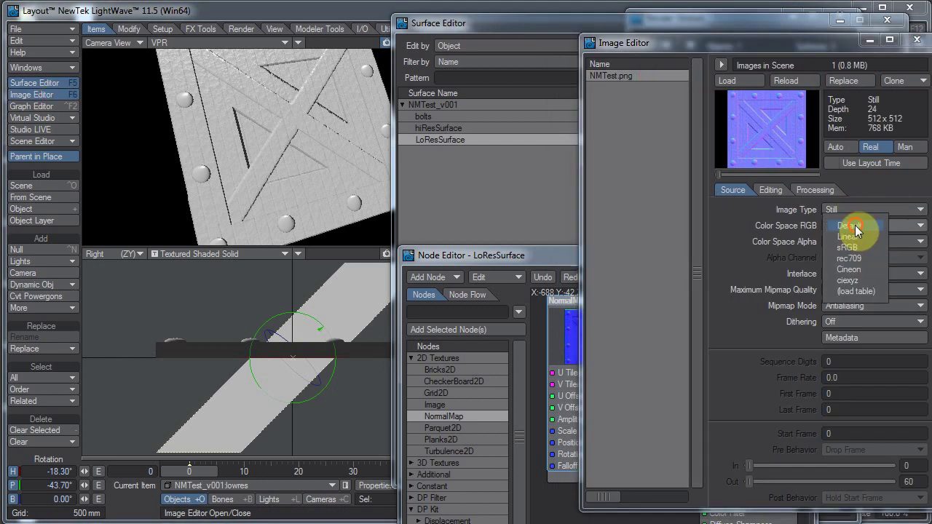
pyautogui.click(857, 236)
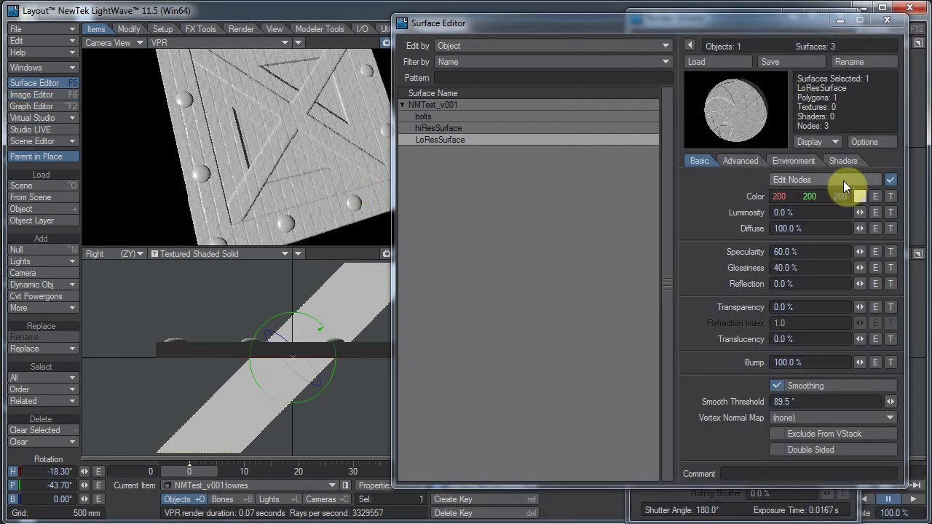
# - Reopen LoResSurface's NormalMap node to examine its image preview and settings, and close the node and surface editors
pyautogui.click(844, 180)
pyautogui.doubleClick(603, 336)
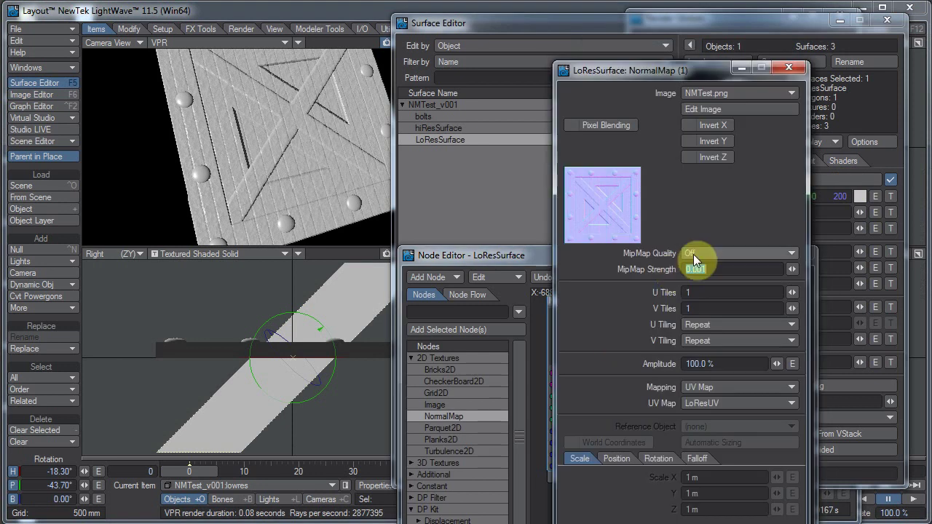
pyautogui.click(792, 69)
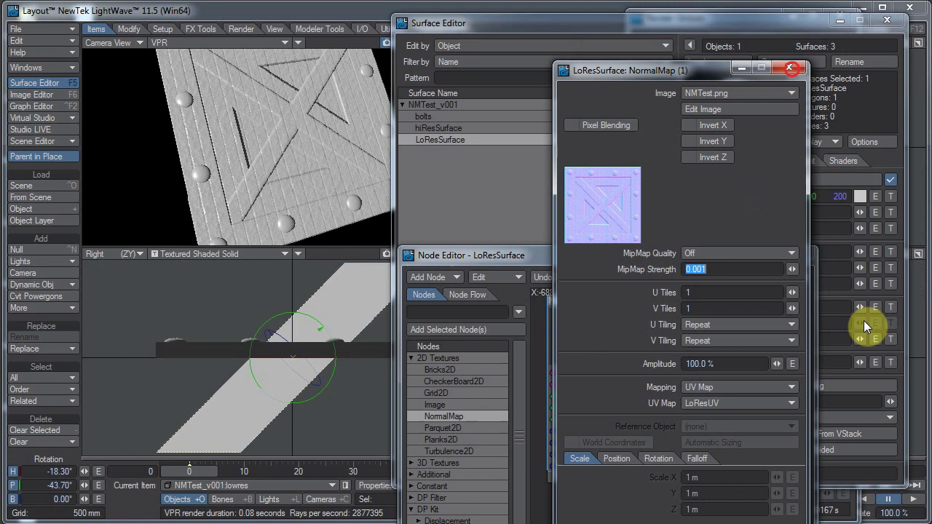
pyautogui.click(799, 250)
pyautogui.click(875, 20)
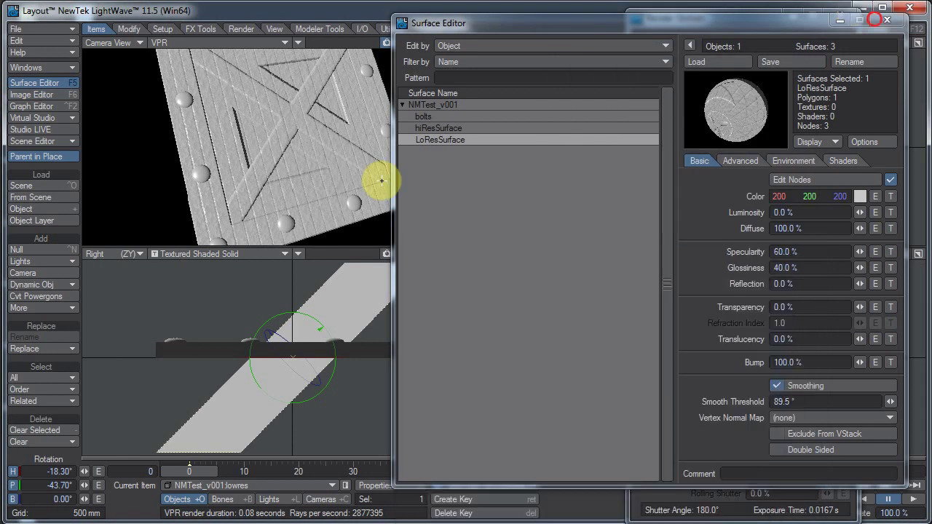
pyautogui.press('F5')
# - Rotate the hires plate freehand, and rotate the lowres plate to about -29.7° heading
pyautogui.click(334, 192)
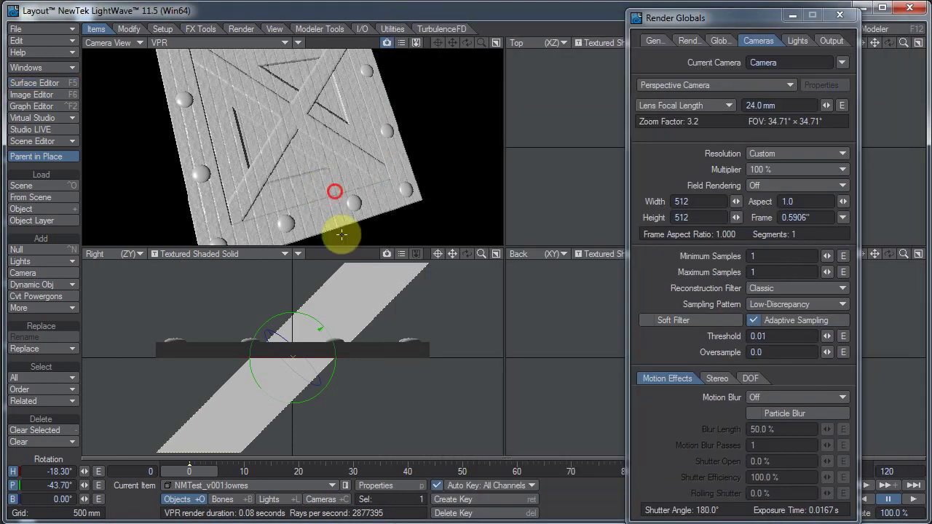
pyautogui.click(301, 112)
pyautogui.click(395, 167)
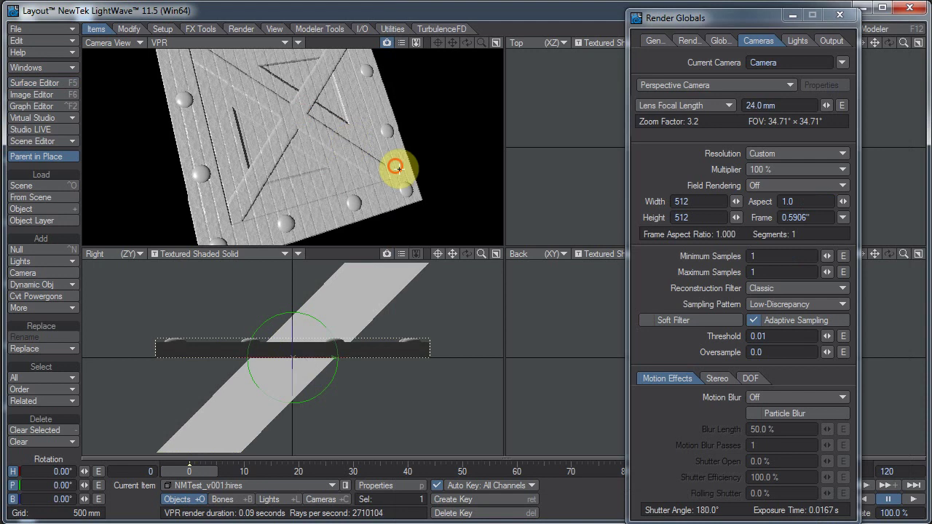
pyautogui.click(420, 197)
pyautogui.moveTo(459, 249); pyautogui.dragTo(412, 279)
pyautogui.click(285, 98)
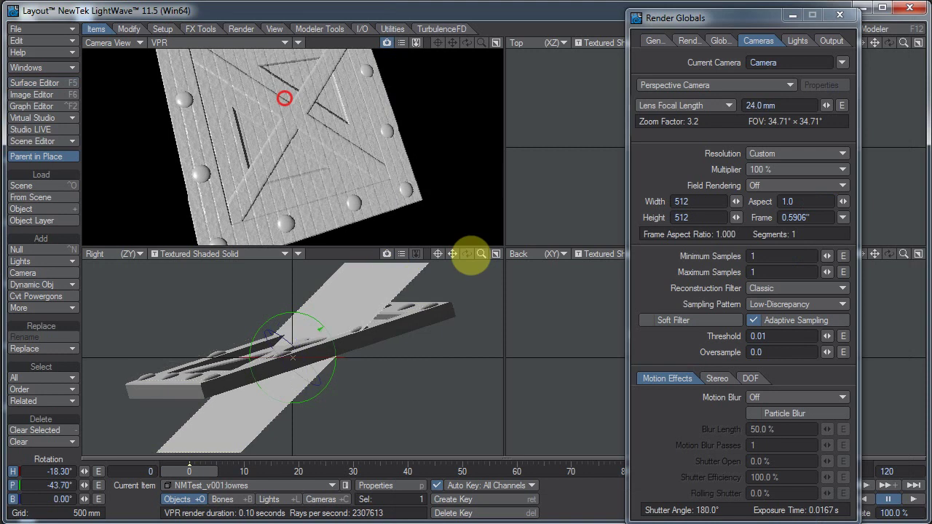
pyautogui.moveTo(545, 312); pyautogui.dragTo(350, 109)
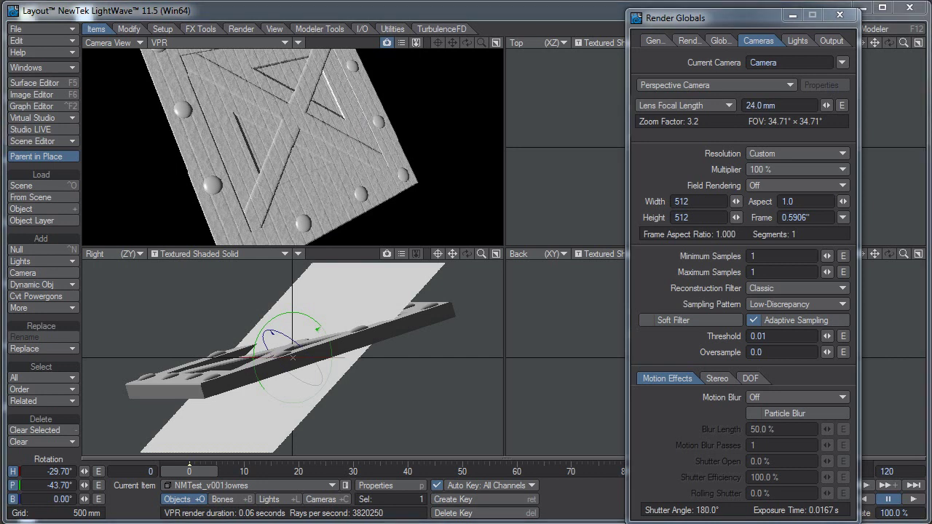
# - Switch to the web browser and look through the recent posts on the Liberty3D.com home page
pyautogui.click(484, 1)
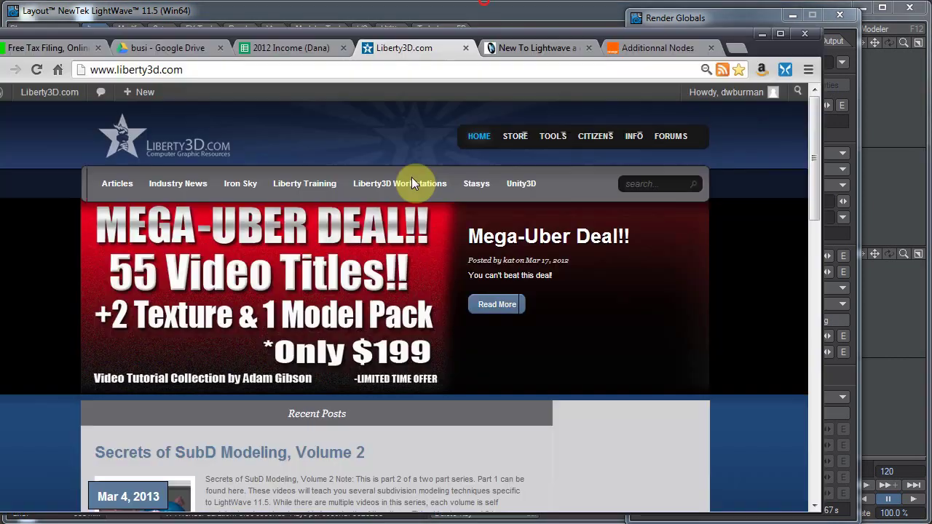
pyautogui.click(780, 33)
pyautogui.moveTo(484, 4); pyautogui.dragTo(290, 26)
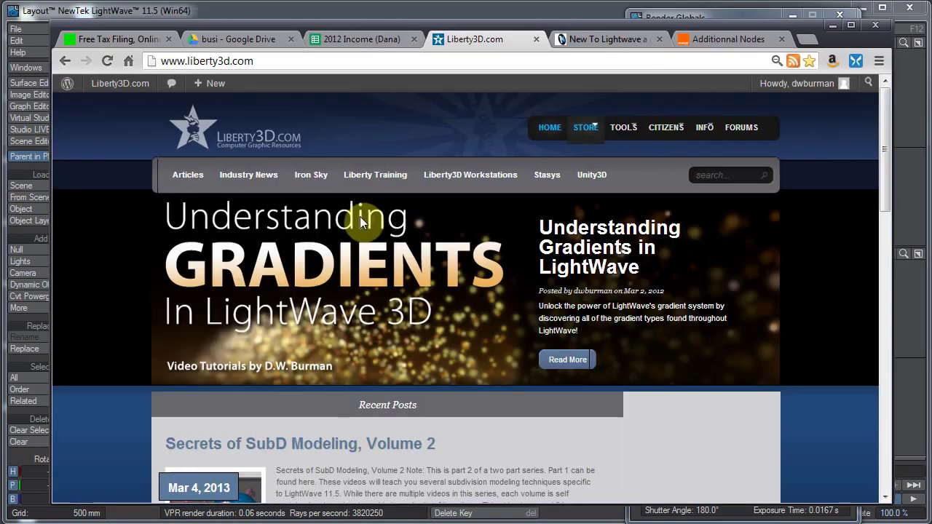
pyautogui.scroll(-7, 381, 263)
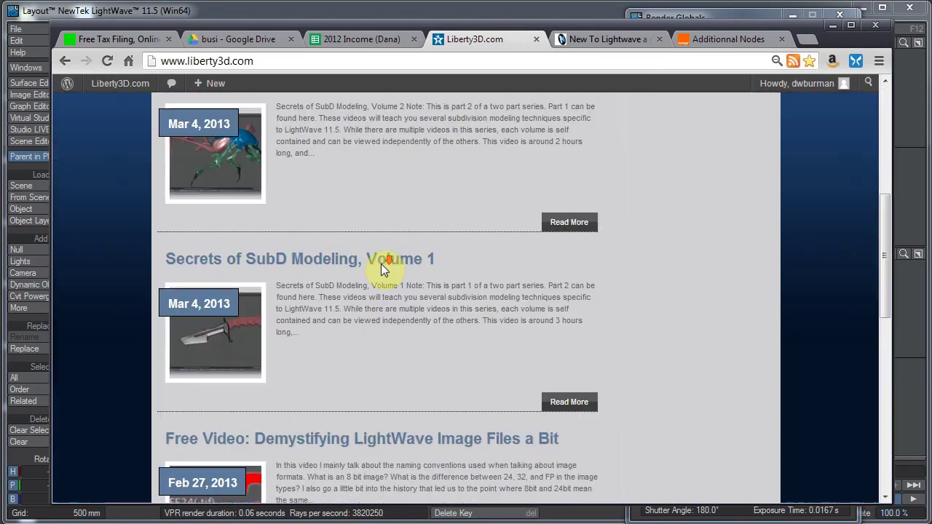
pyautogui.scroll(4, 731, 106)
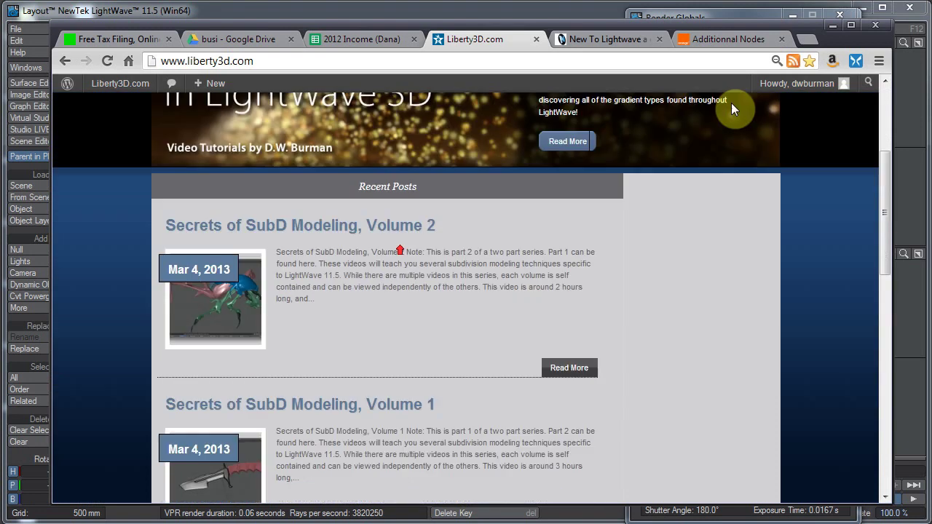